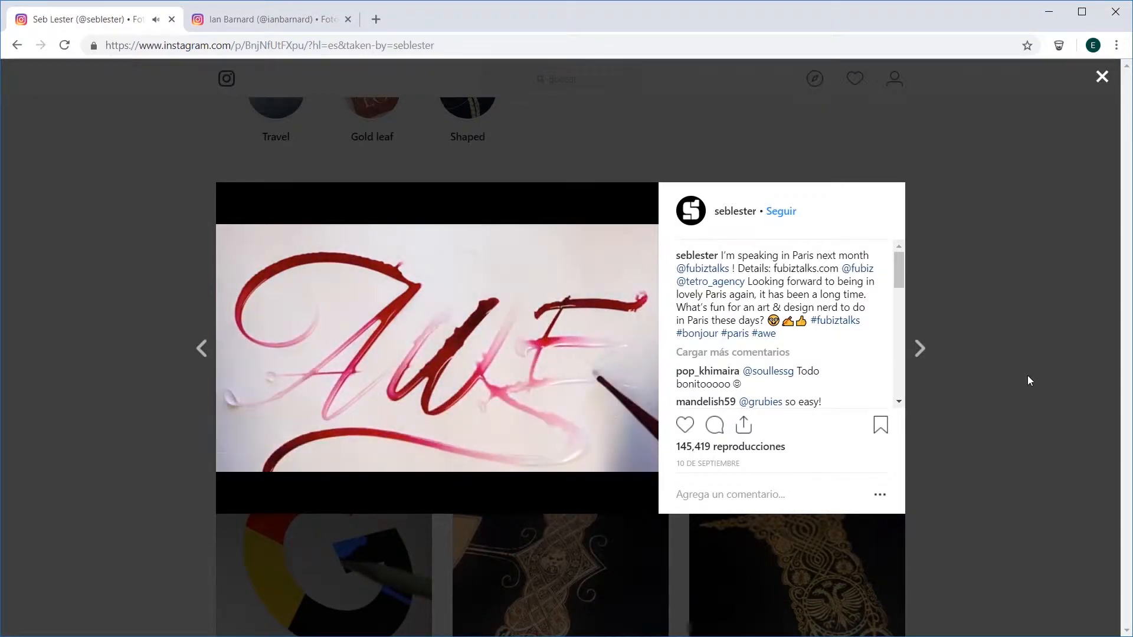
Step: Browse the Weekly Woody lettering posters in the Cyla Costa studio portfolio
key(ctrl+Tab)
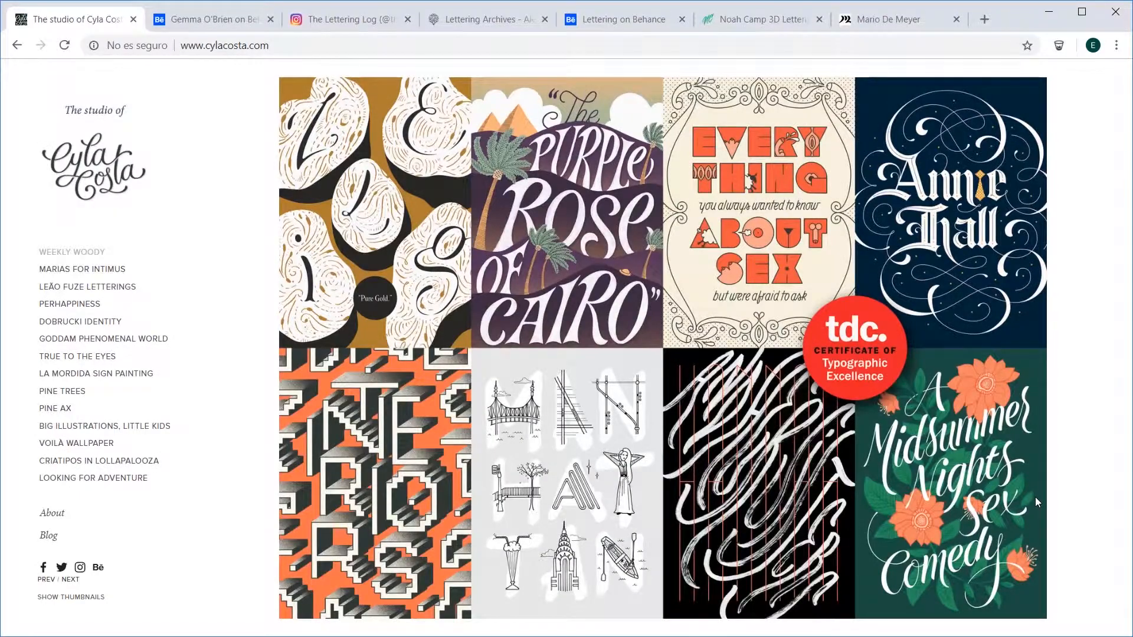
click(1036, 497)
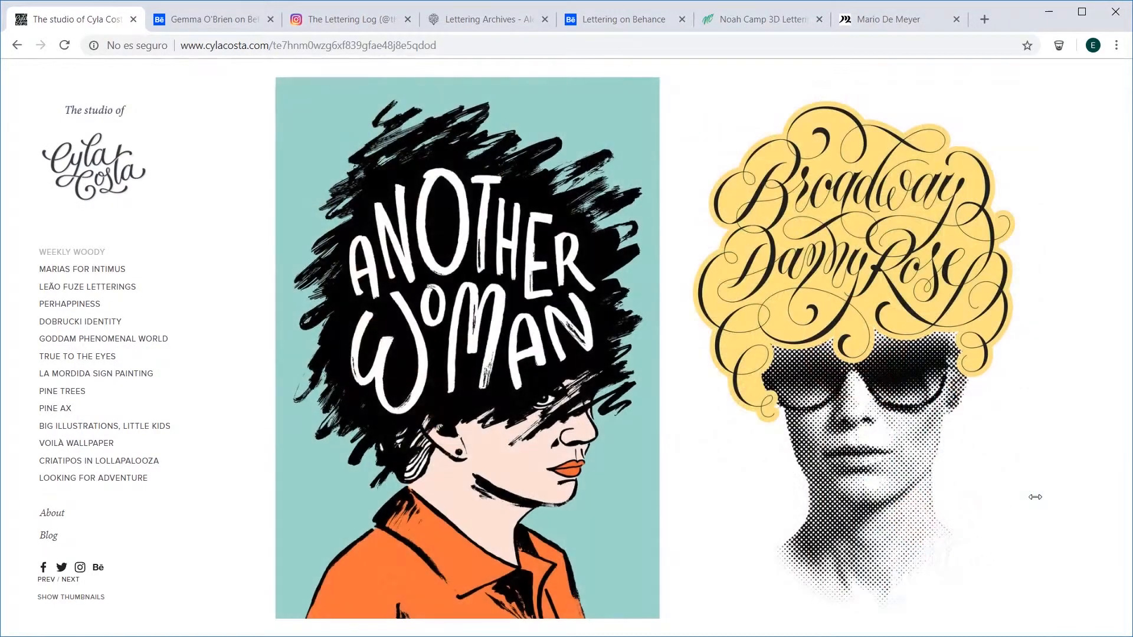
click(1035, 497)
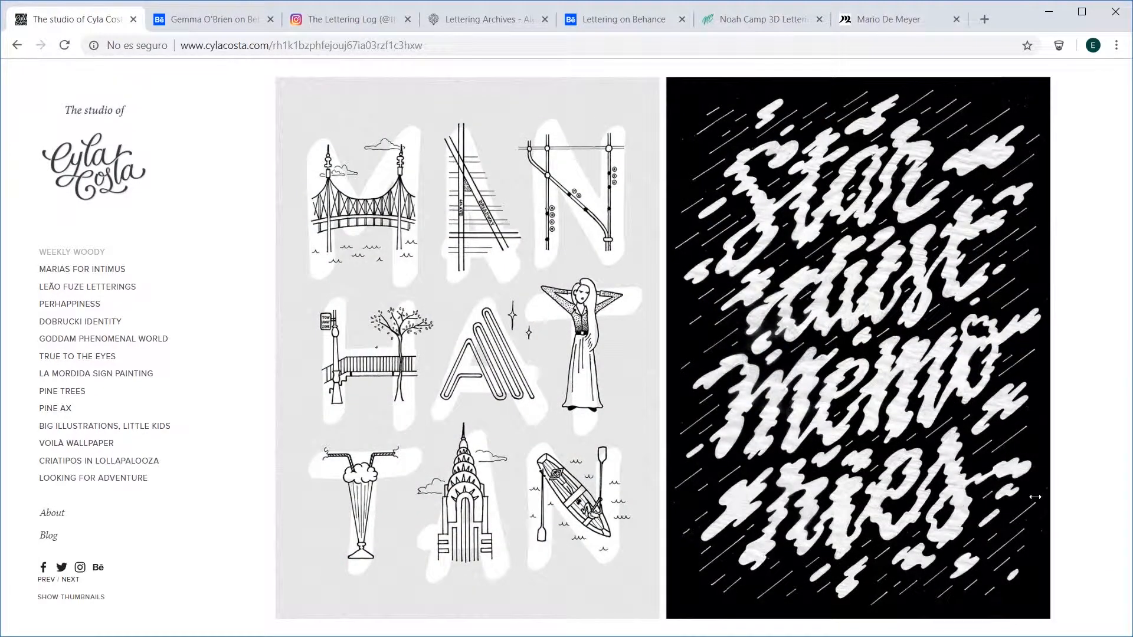
click(1036, 497)
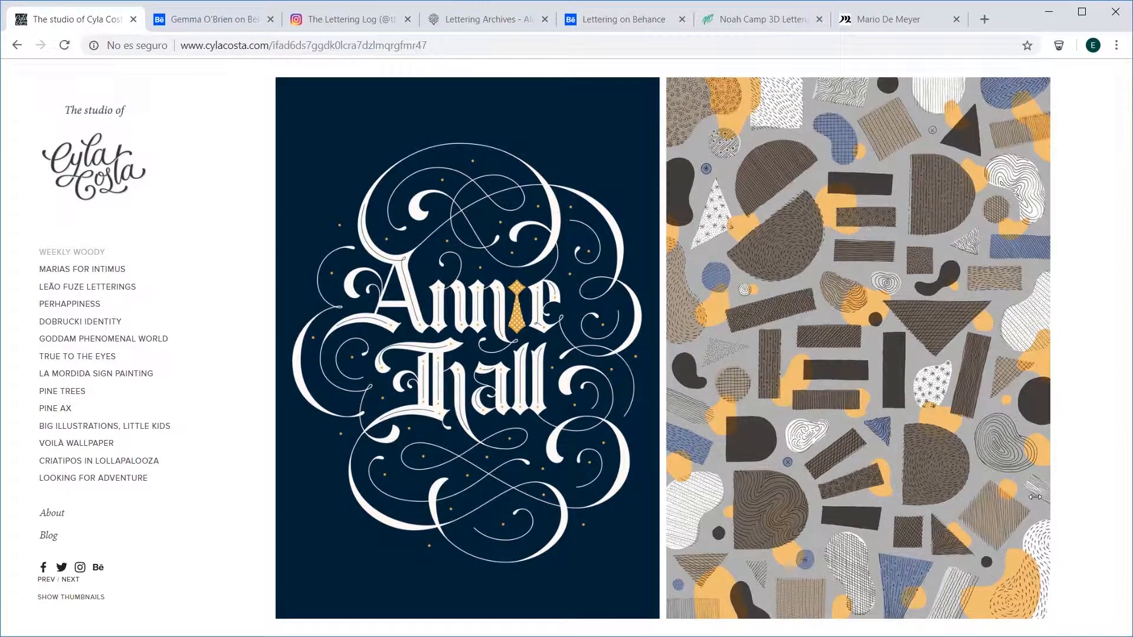
click(1035, 497)
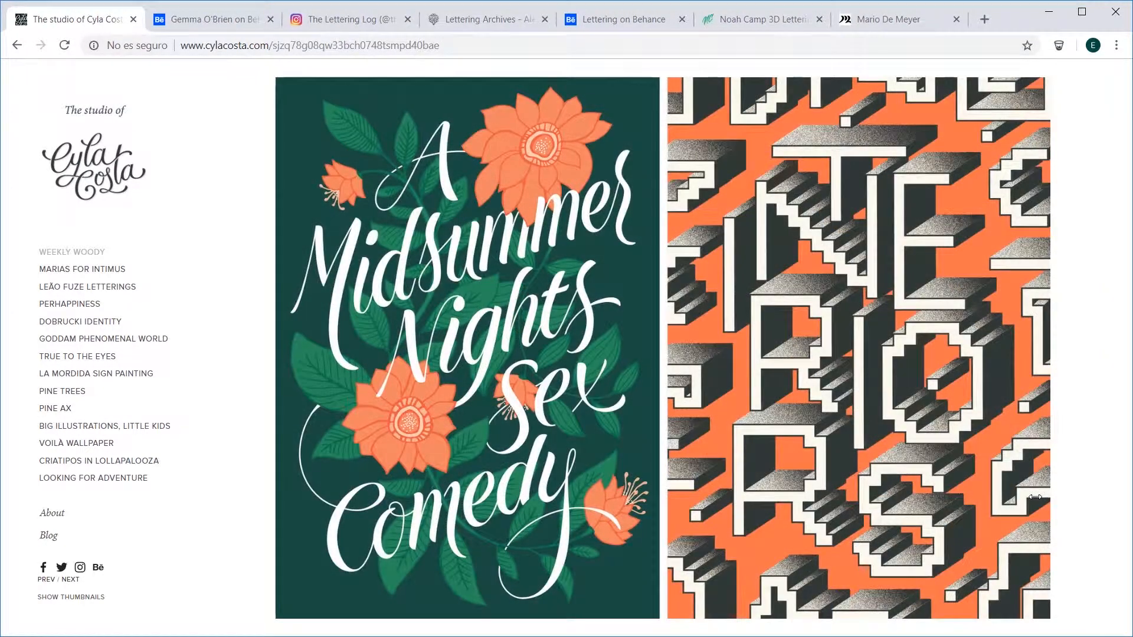
click(1036, 497)
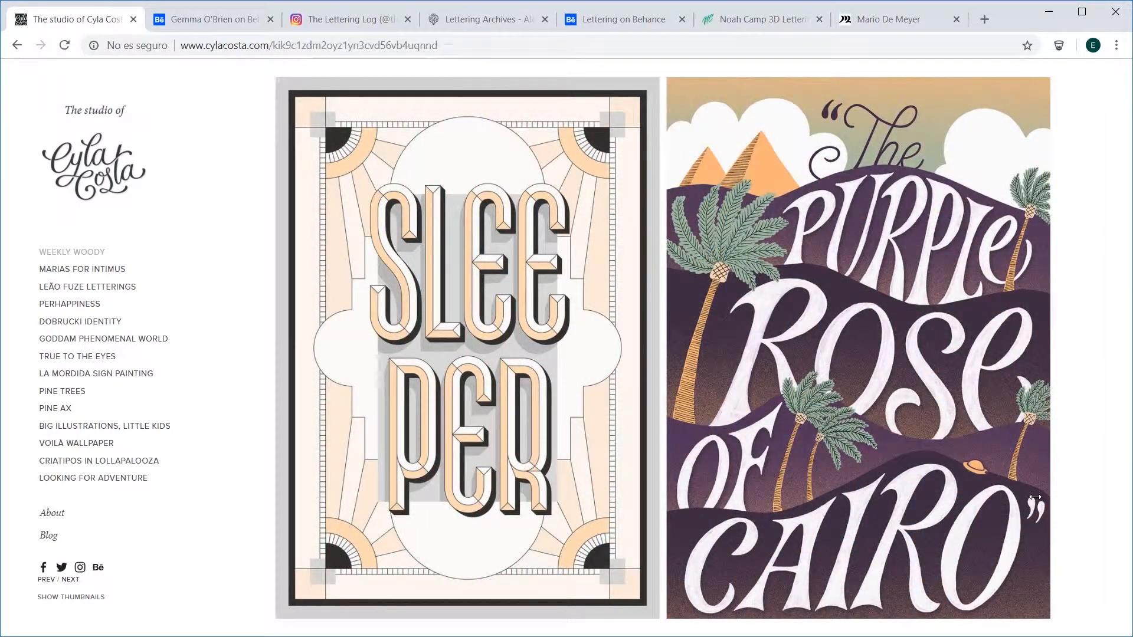
click(1036, 497)
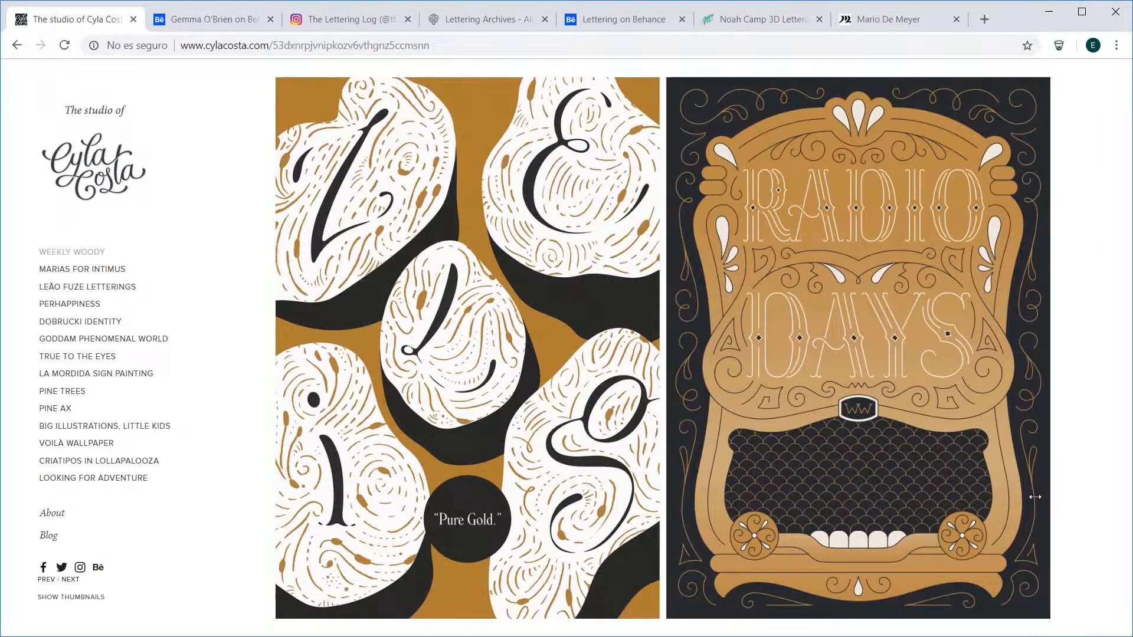
Step: Look through the mural and typography project thumbnails on the mrseaves Behance profile
key(ctrl+Tab)
scroll(1007, 399, down, 4)
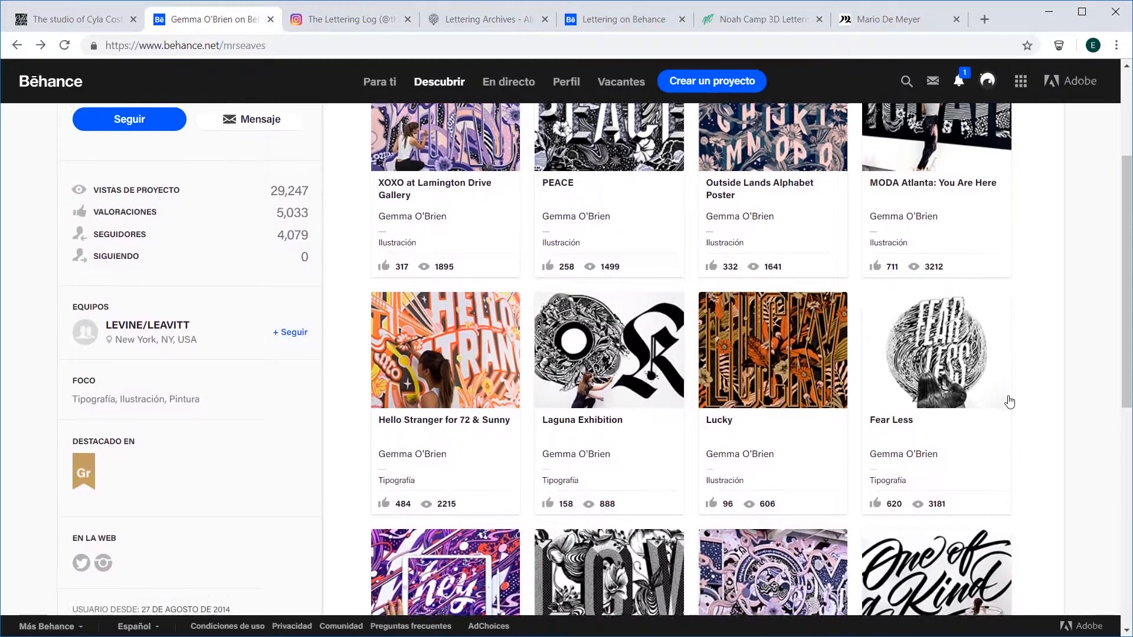
scroll(1010, 402, down, 8)
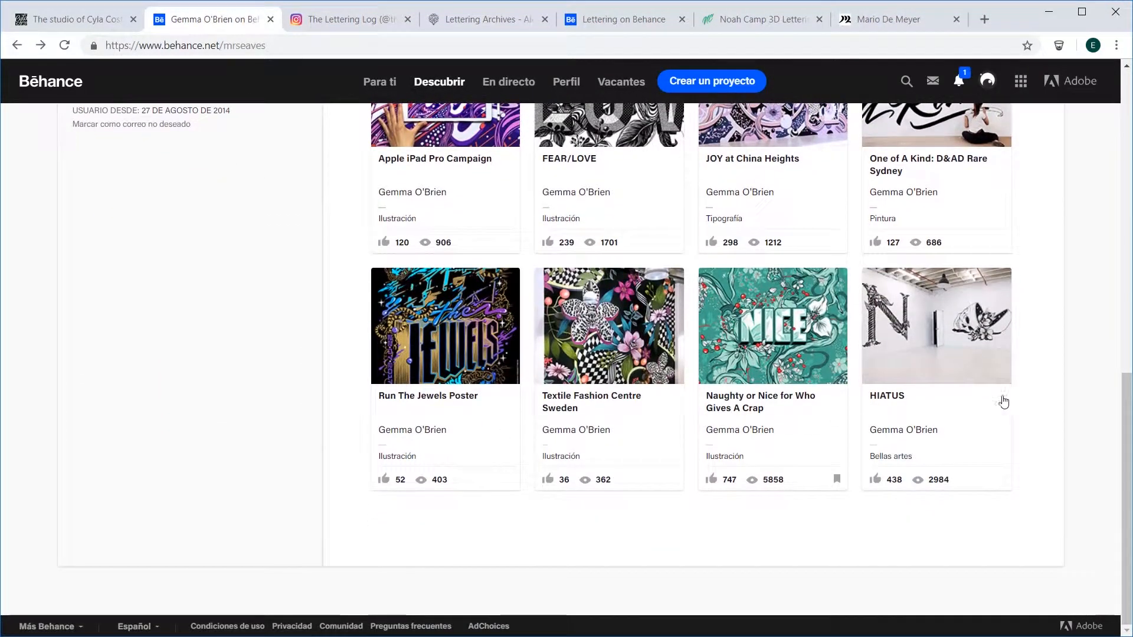
Step: Browse the hand-lettered illustrations posted on The Lettering Log's Instagram profile
key(ctrl+Tab)
scroll(946, 337, down, 5)
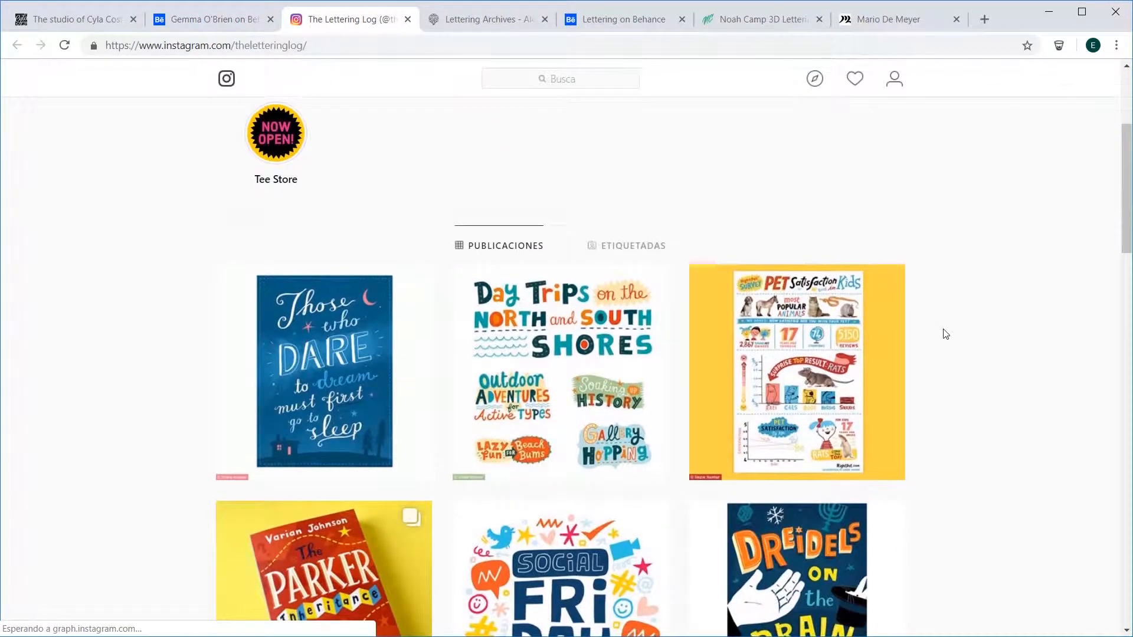
scroll(946, 334, down, 8)
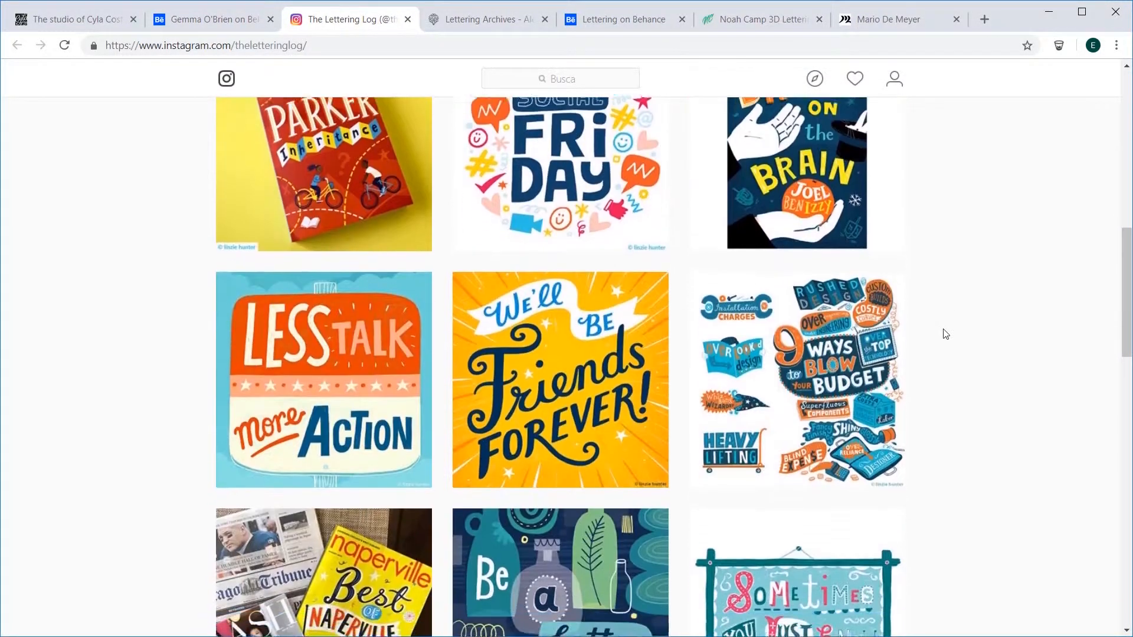
scroll(946, 335, down, 11)
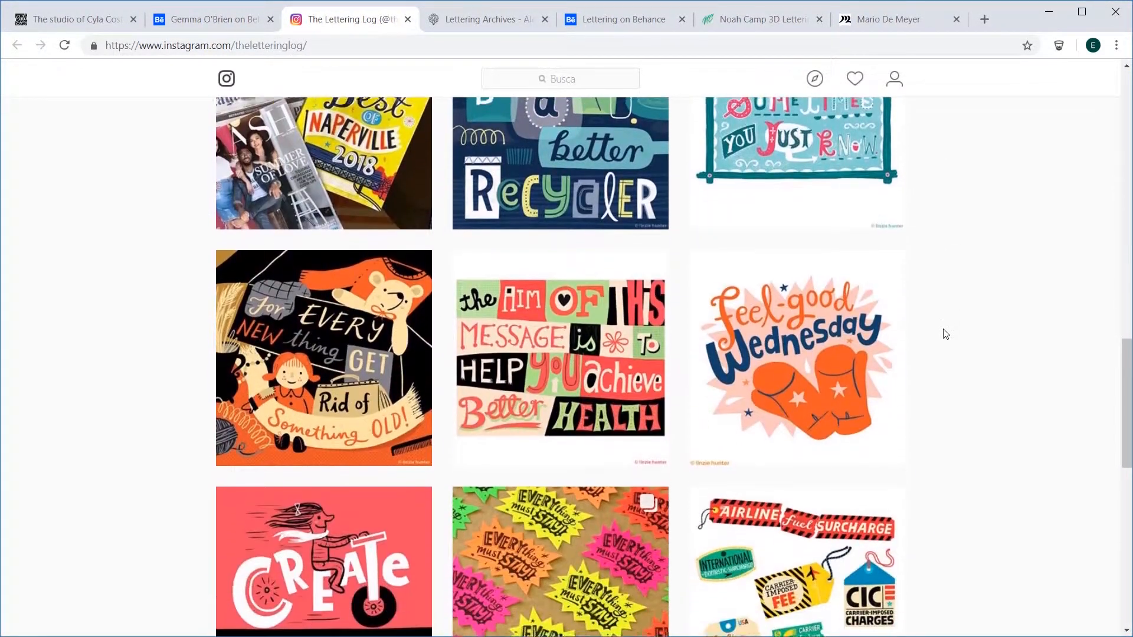
scroll(946, 334, down, 13)
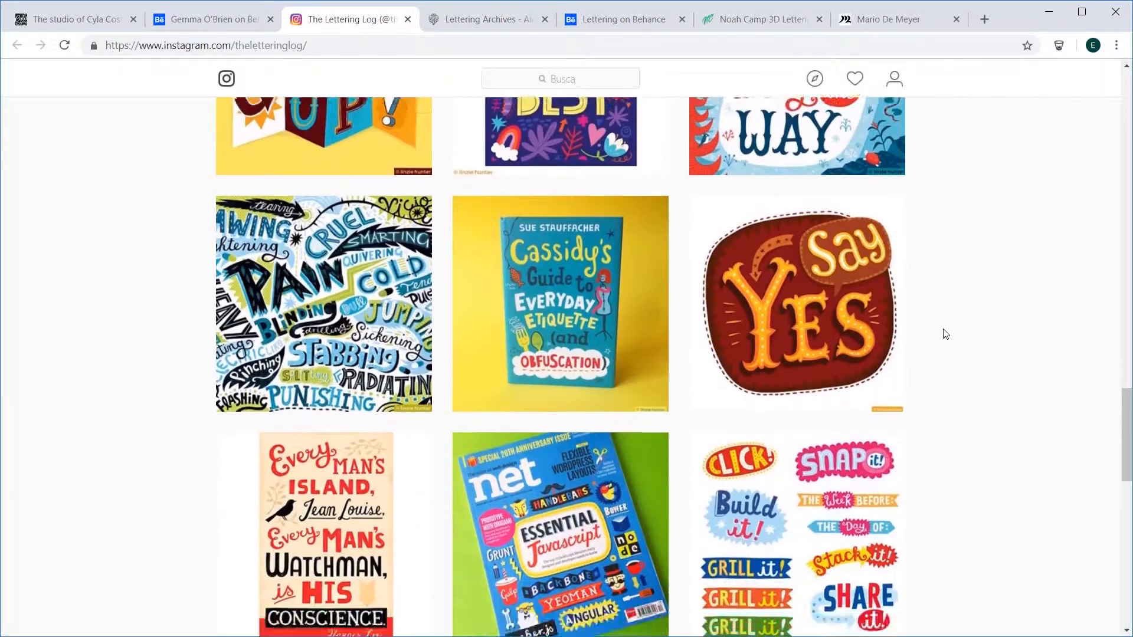
scroll(946, 335, down, 7)
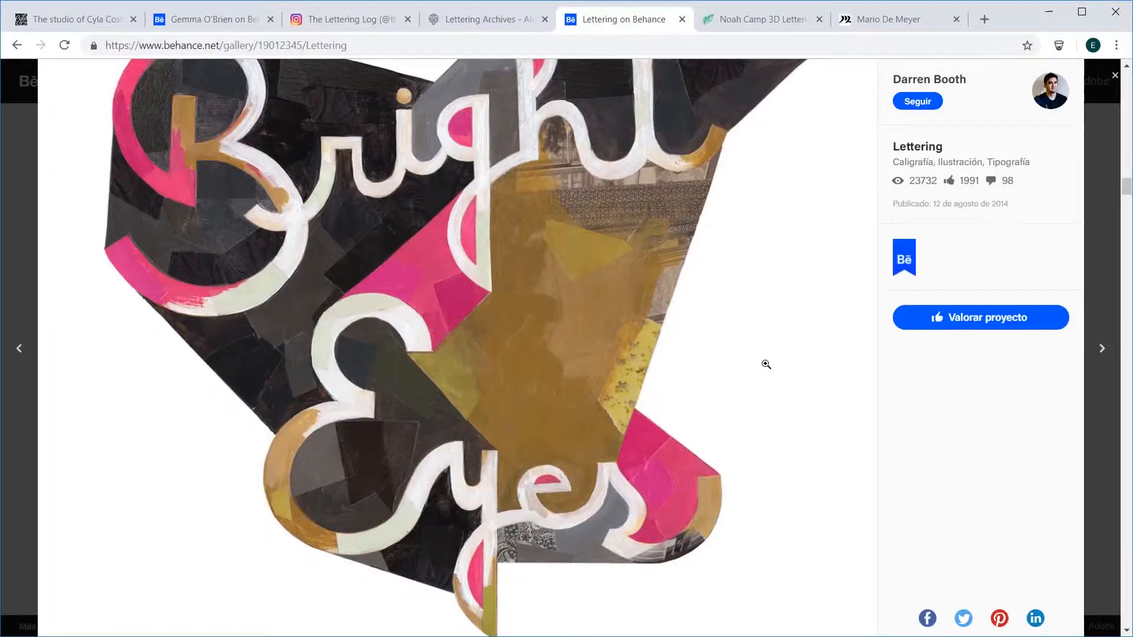
Step: Examine the painted dimensional letterforms in the Lettering project on Behance
scroll(766, 364, down, 9)
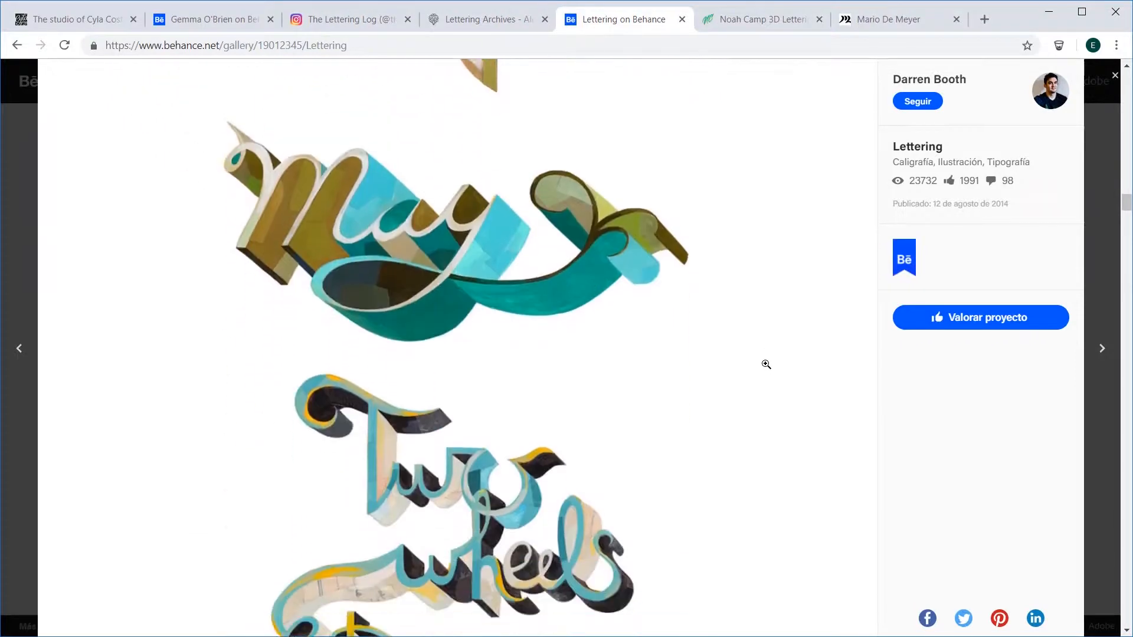
scroll(766, 365, down, 17)
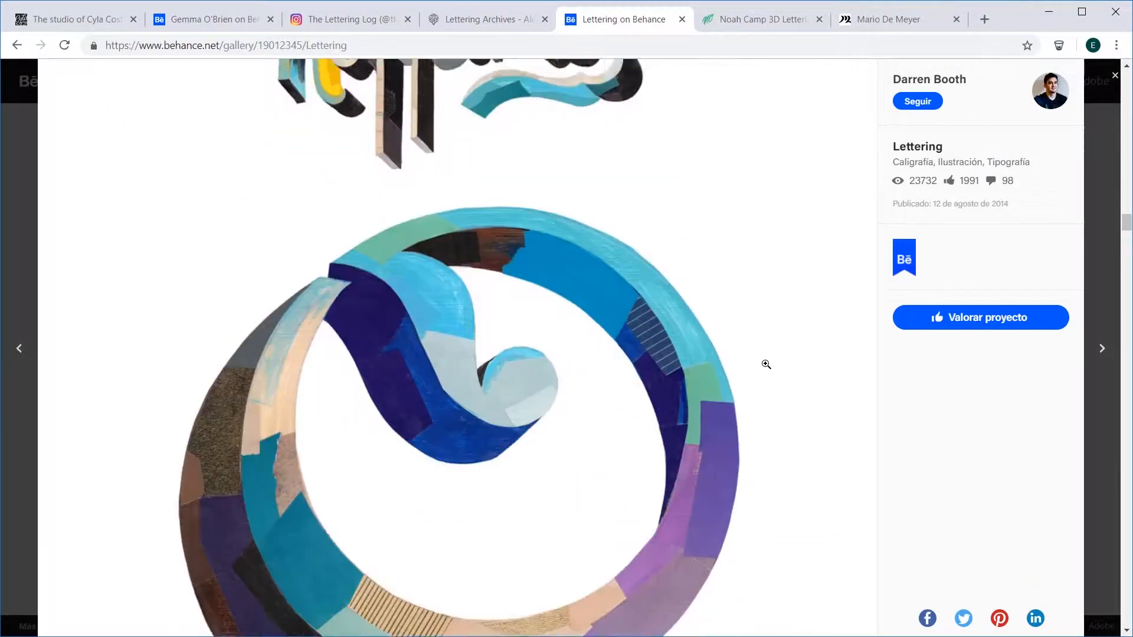
scroll(769, 370, down, 12)
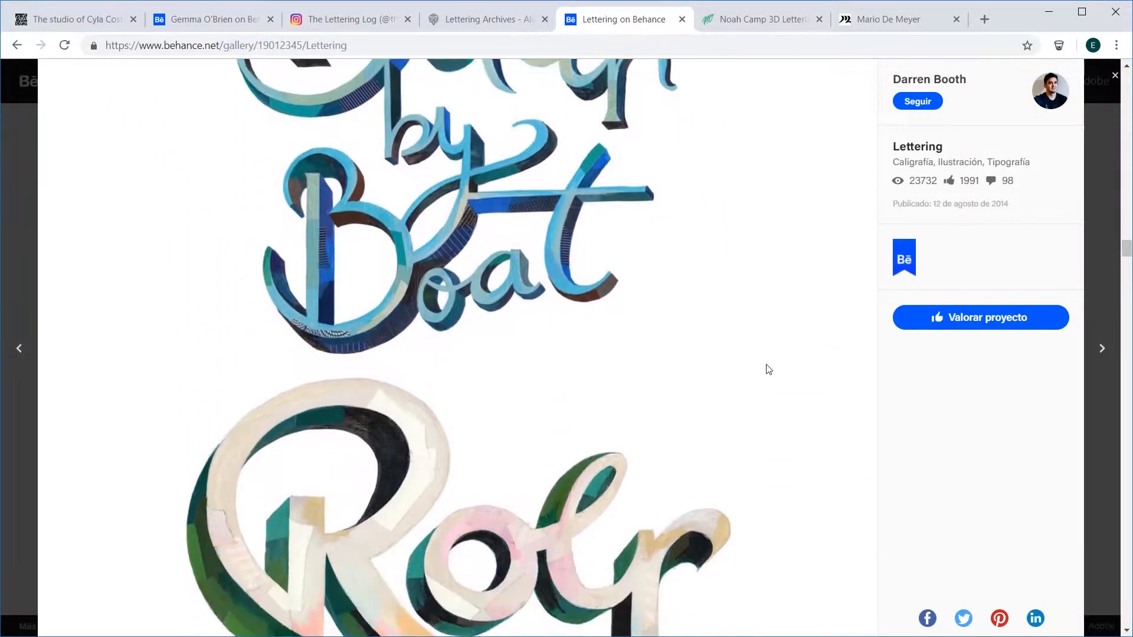
scroll(768, 369, down, 12)
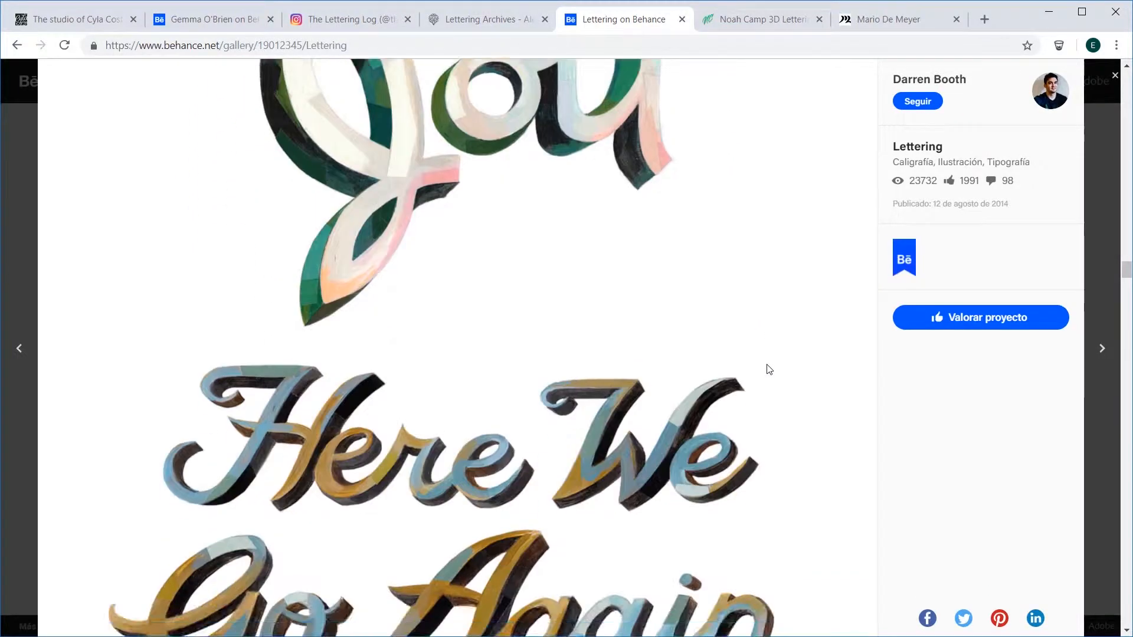
Step: Review the experimental lettering works in the alextrochut.com lettering archive down to its last pieces
key(ctrl+shift+Tab)
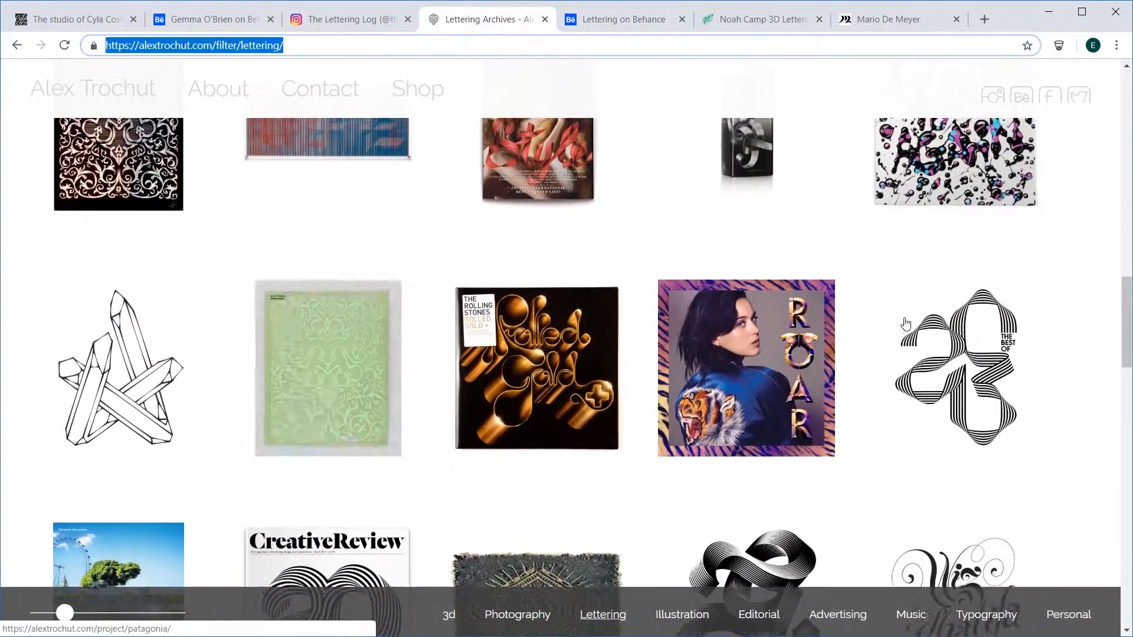
scroll(904, 321, down, 5)
scroll(906, 322, down, 8)
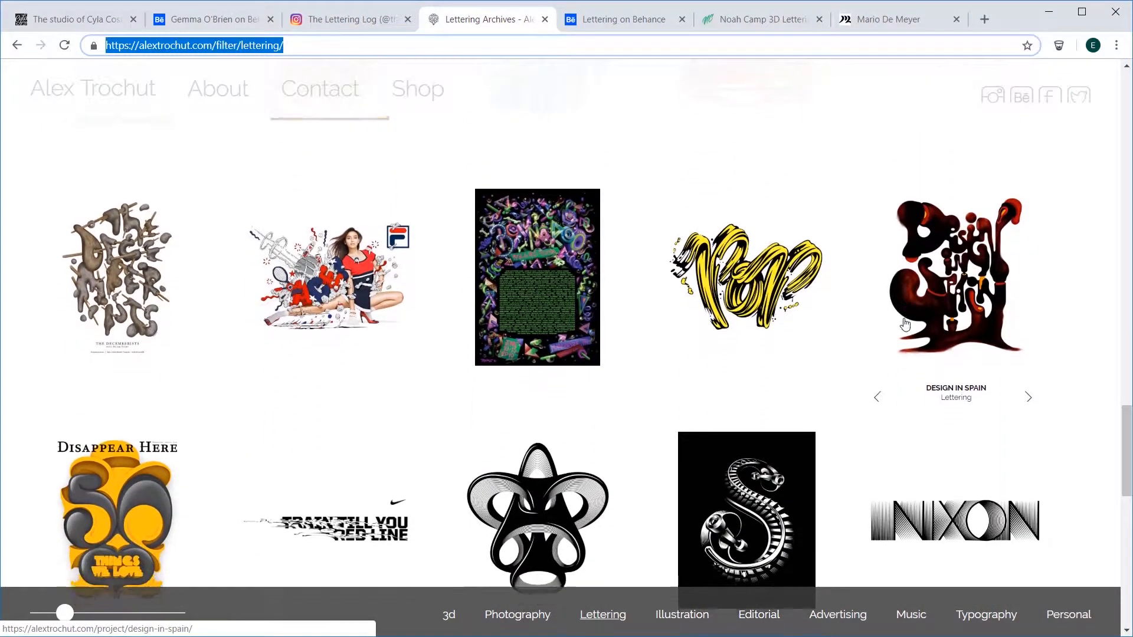
scroll(906, 324, down, 5)
scroll(906, 325, down, 5)
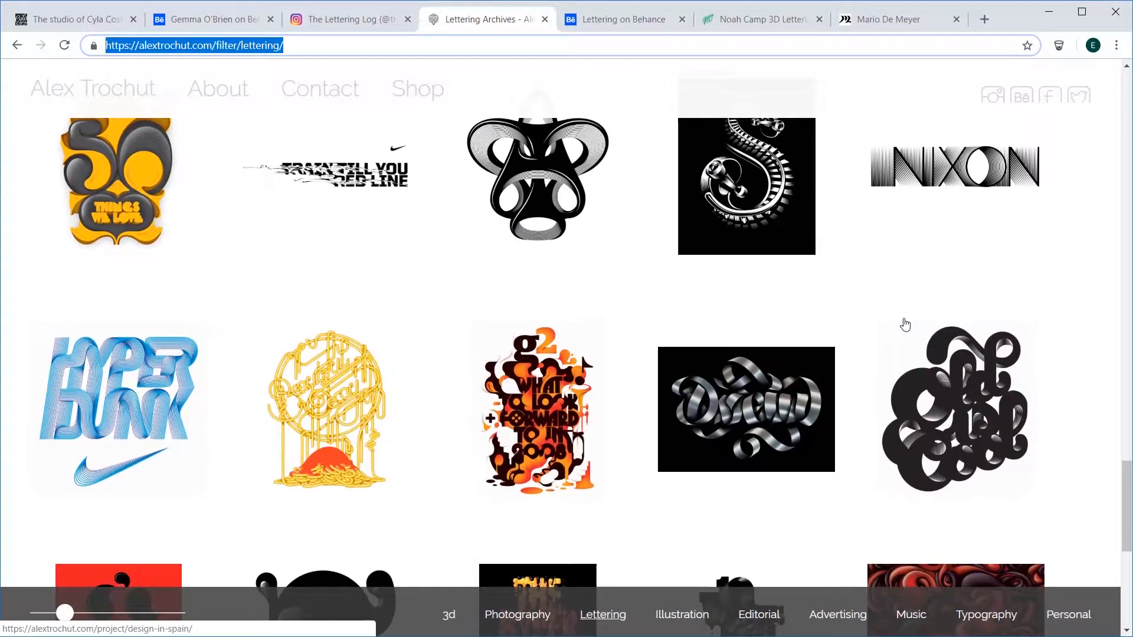
scroll(906, 323, down, 2)
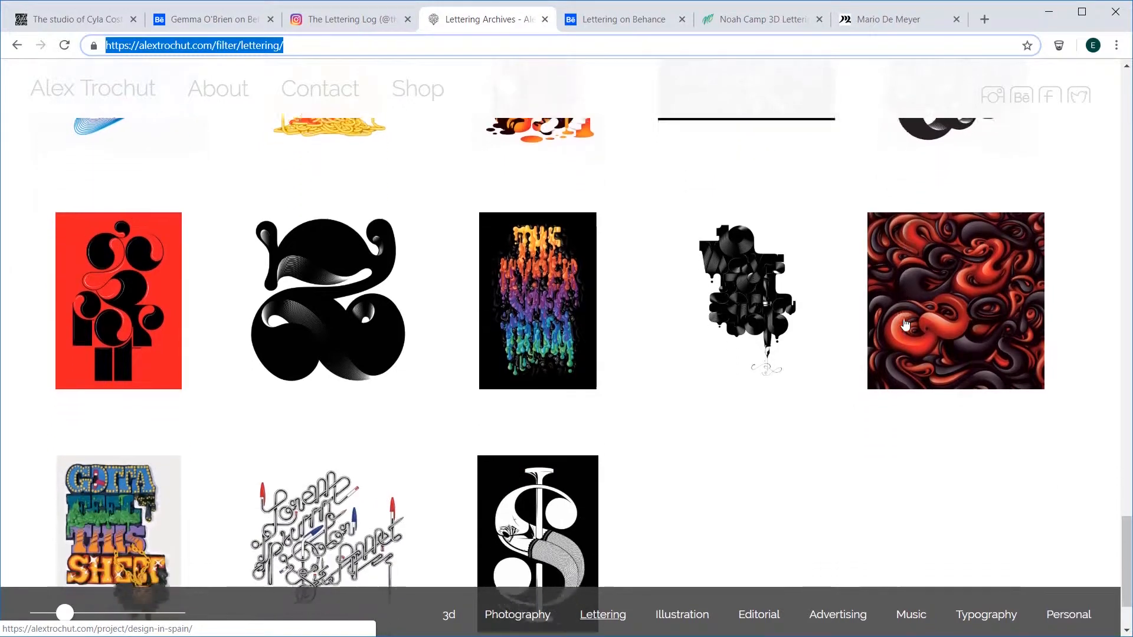
Step: Look through the whole 3D typography gallery on the Noah Camp Design website
click(761, 19)
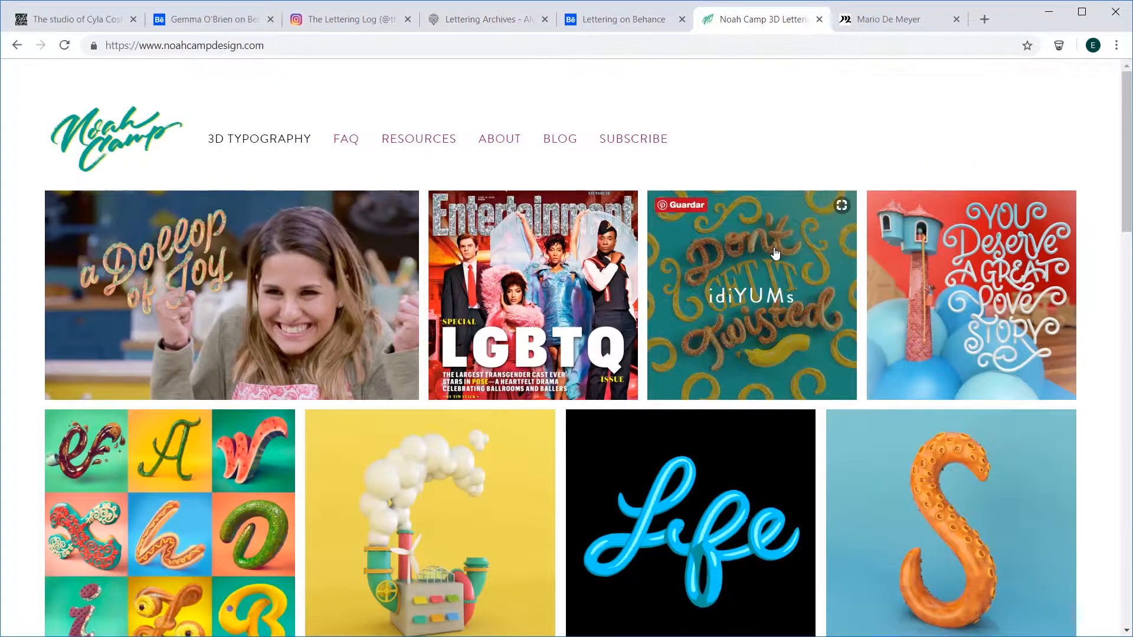
scroll(776, 254, down, 4)
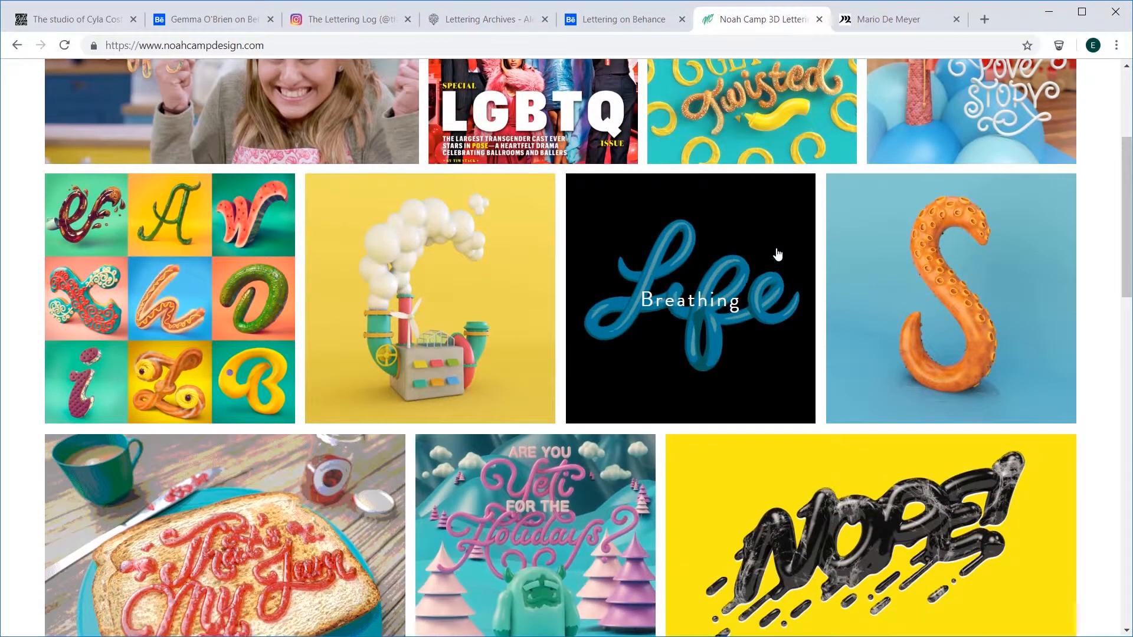
scroll(778, 255, down, 2)
scroll(778, 255, down, 2)
scroll(778, 255, down, 3)
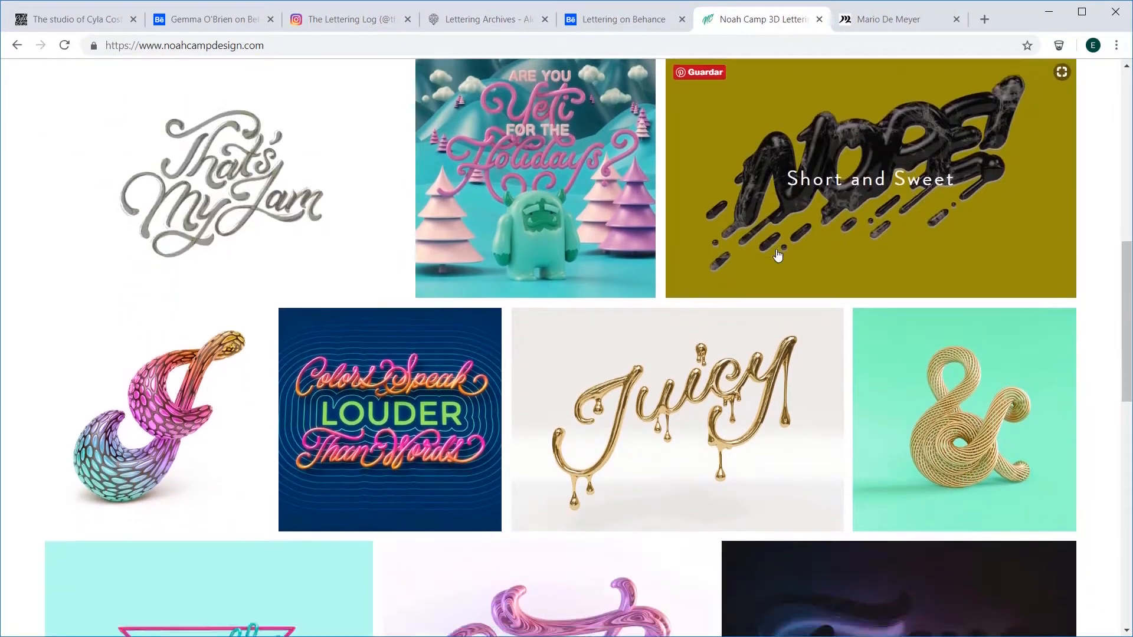
scroll(778, 255, down, 2)
scroll(778, 255, down, 3)
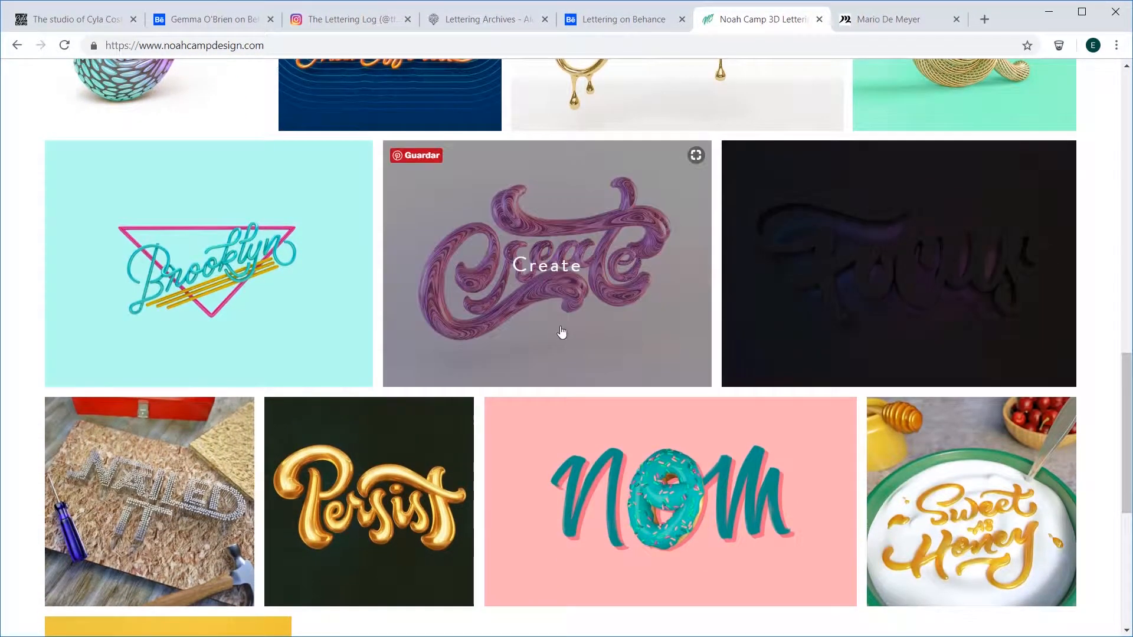
scroll(549, 387, down, 1)
scroll(549, 387, down, 4)
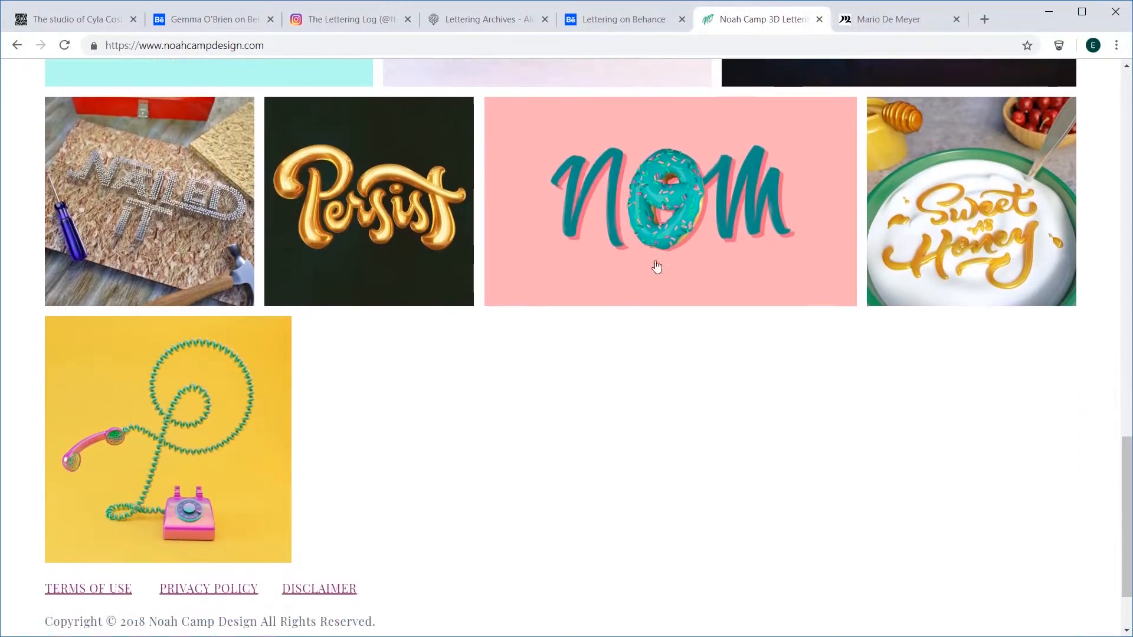
Step: Open the Goodtype Book Volume One - Funkay project on the DM2 Graphics site and examine its sketches and vector outlines
key(ctrl+Tab)
scroll(861, 347, down, 8)
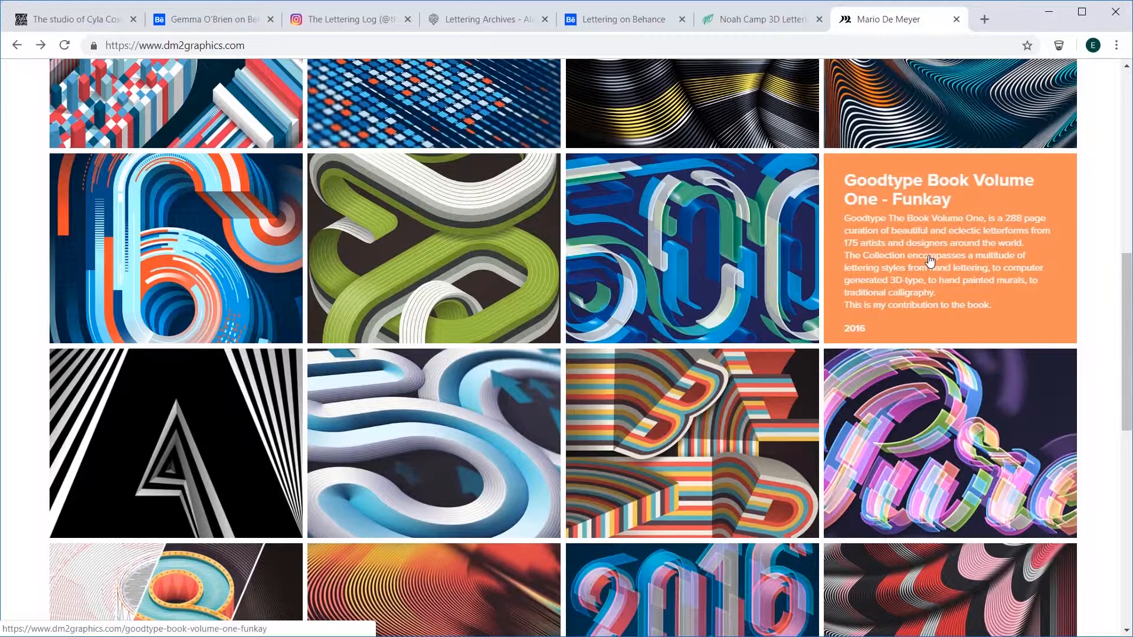
click(863, 261)
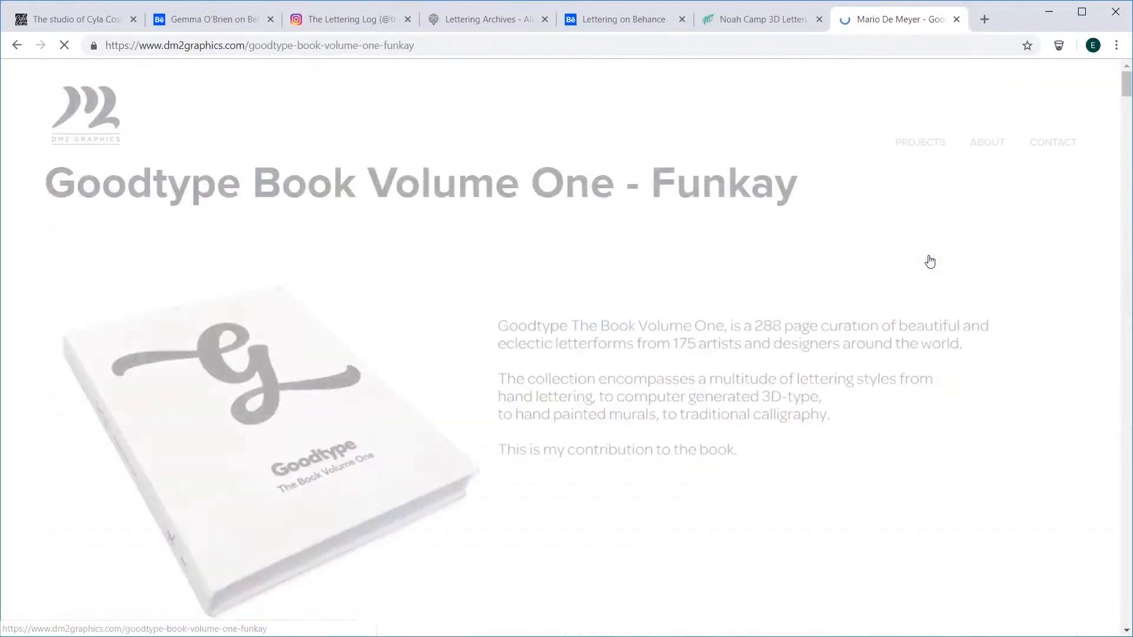
scroll(924, 265, down, 10)
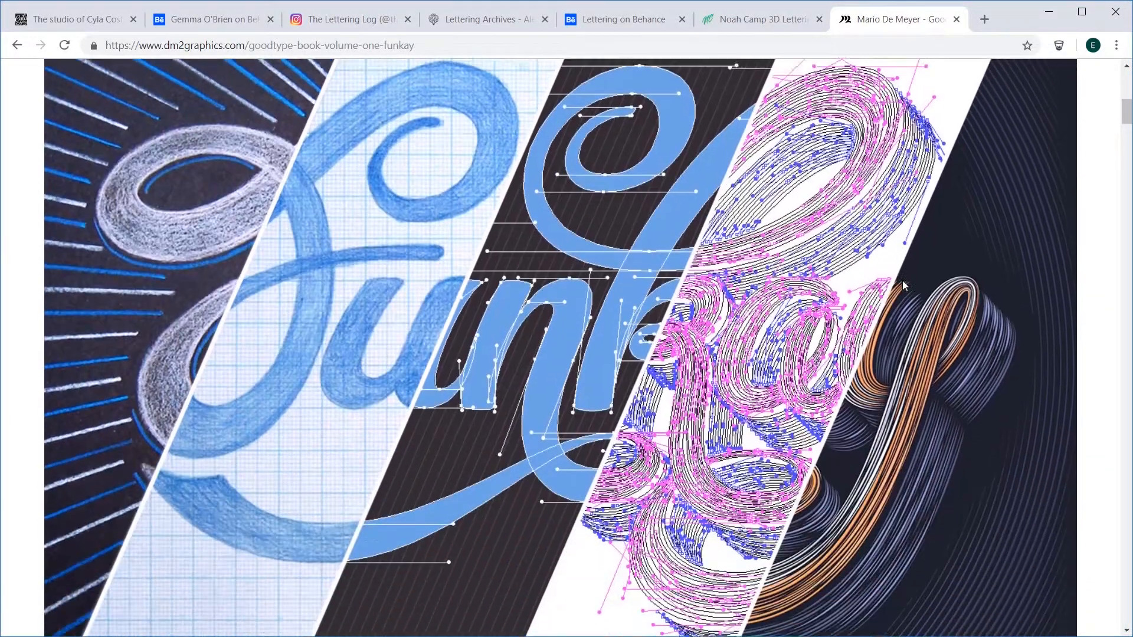
scroll(904, 285, down, 7)
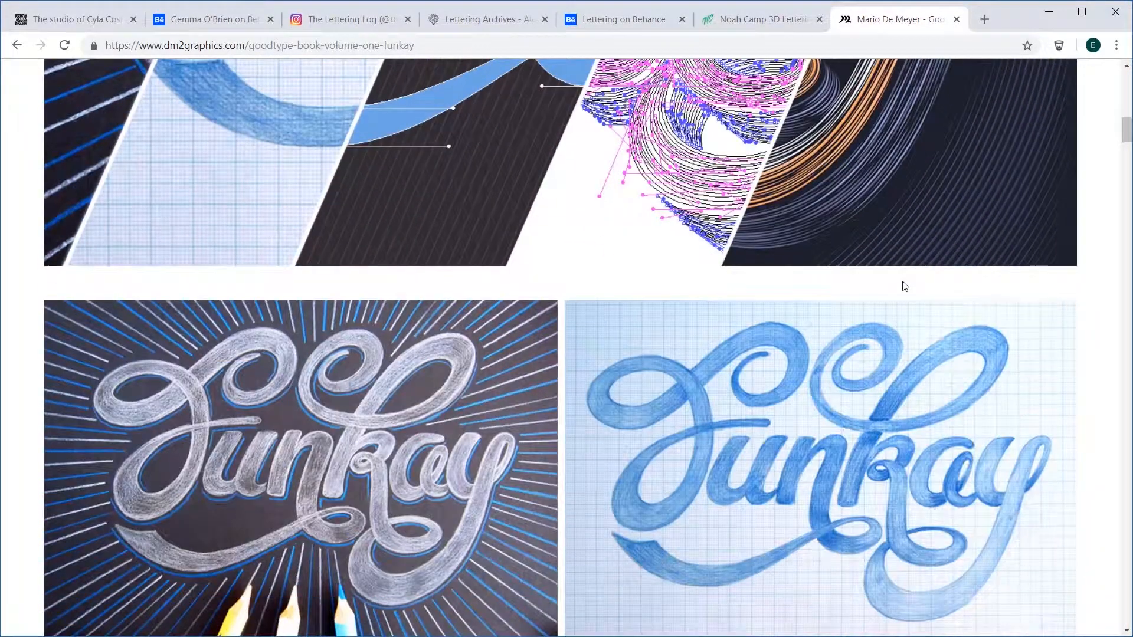
scroll(904, 285, down, 10)
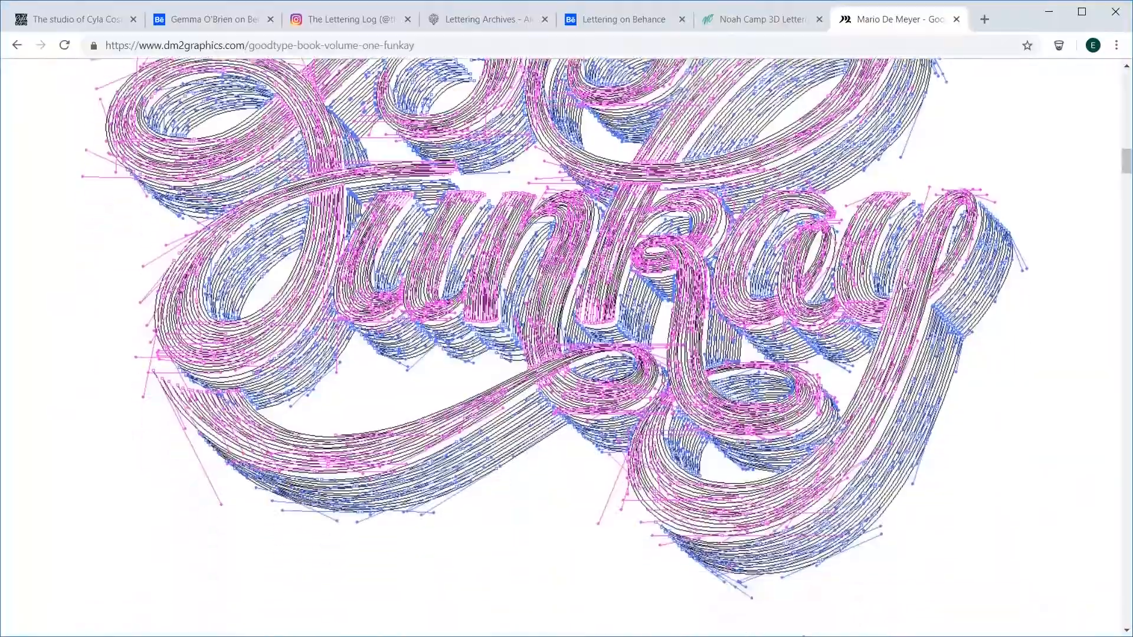
scroll(904, 285, down, 10)
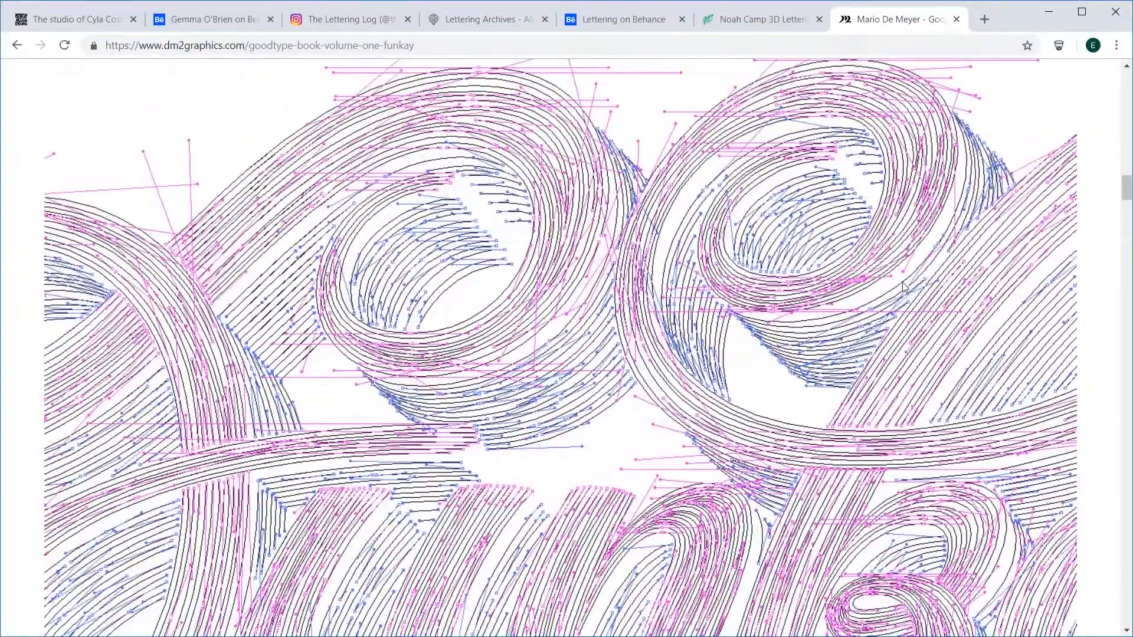
scroll(904, 287, down, 10)
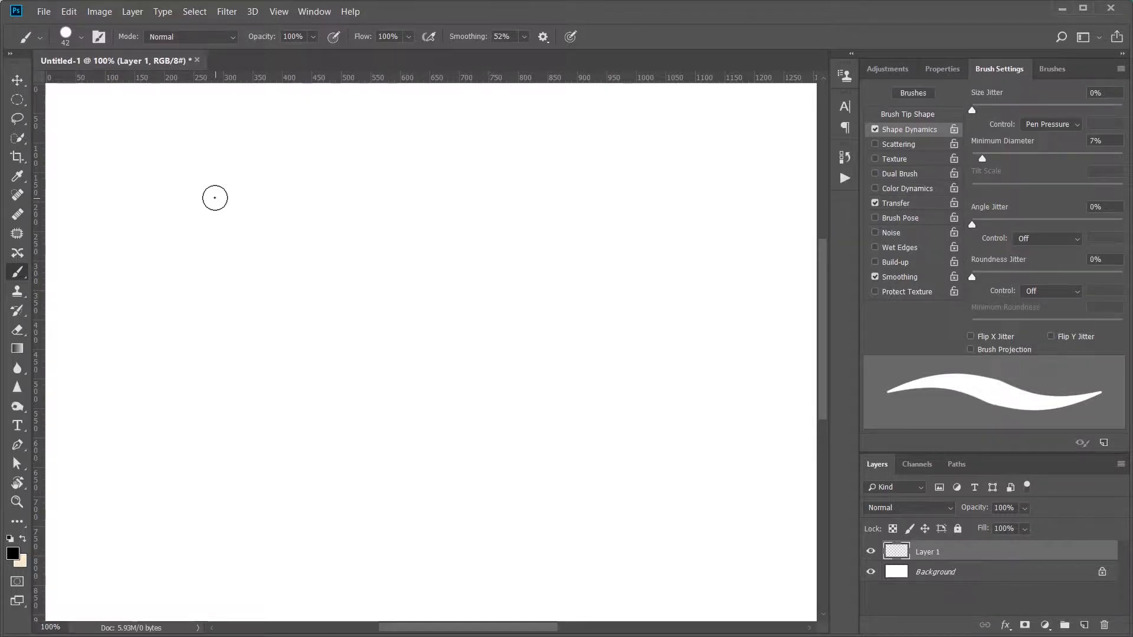
Step: Paint the word "yes" in connected script lettering with the black 42 px pressure-sensitive brush near the canvas's upper edge
drag(247, 178, 232, 225)
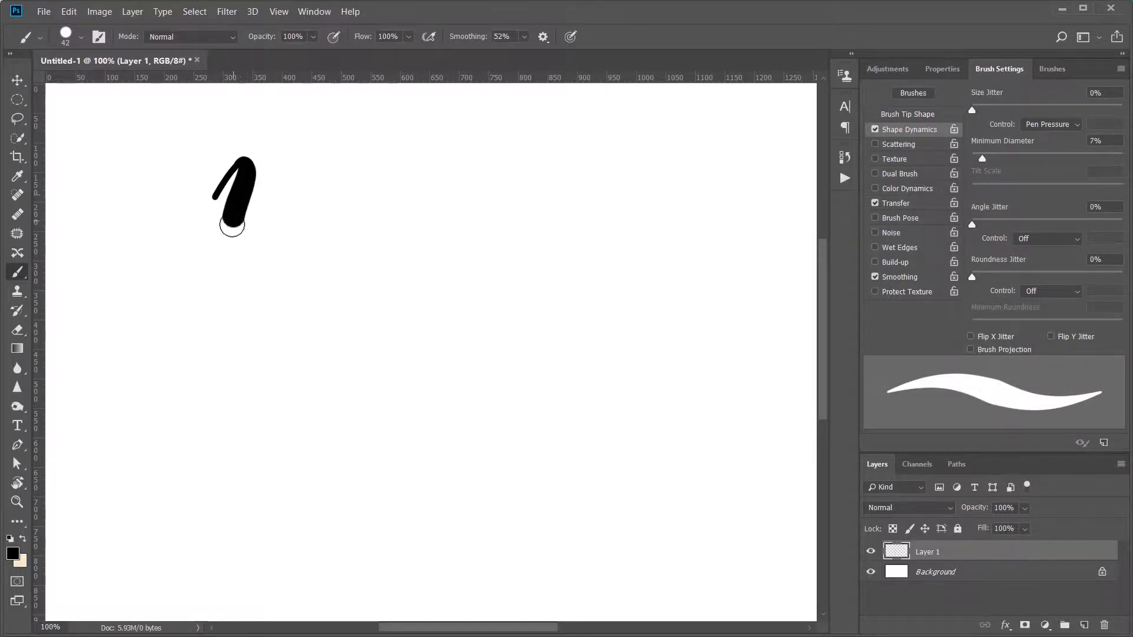
mouse_move(292, 164)
mouse_down()
mouse_move(251, 317)
mouse_move(208, 347)
mouse_move(194, 289)
mouse_up()
mouse_move(268, 240)
mouse_down()
mouse_move(351, 182)
mouse_move(356, 164)
mouse_move(342, 161)
mouse_move(321, 207)
mouse_move(328, 221)
mouse_move(356, 209)
mouse_move(386, 184)
mouse_move(389, 146)
mouse_move(390, 179)
mouse_move(426, 231)
mouse_move(406, 248)
mouse_up()
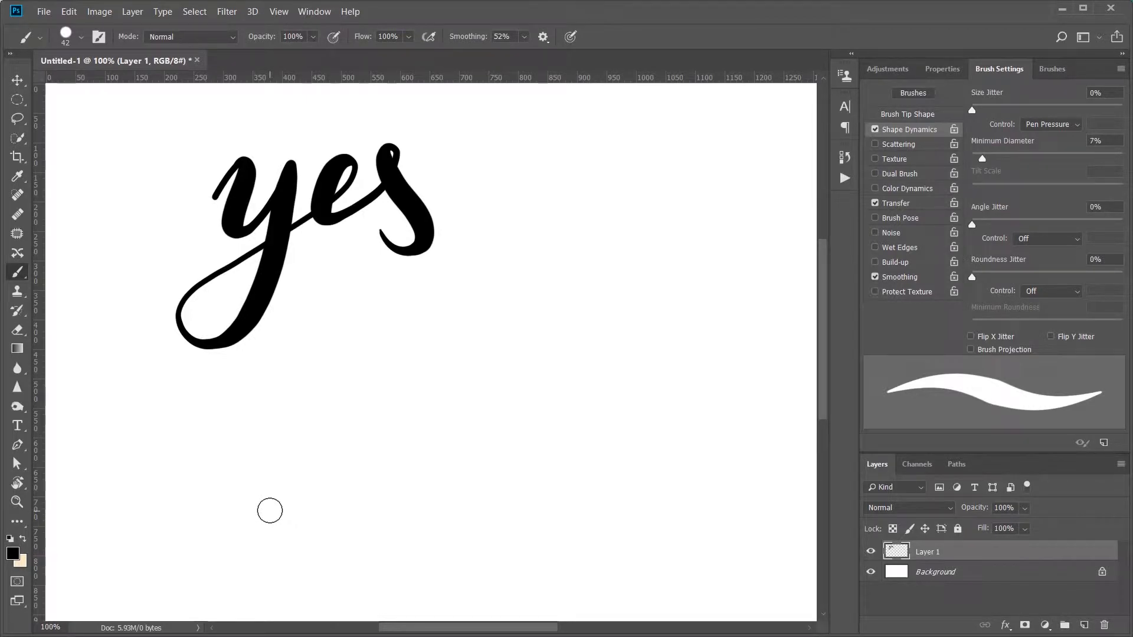
Step: Reduce the brush size to 10 px and draw a rounded triangle outline and a circle outline beside it below the script word
key(bracketleft)
key(bracketleft)
key(bracketleft)
key(bracketleft)
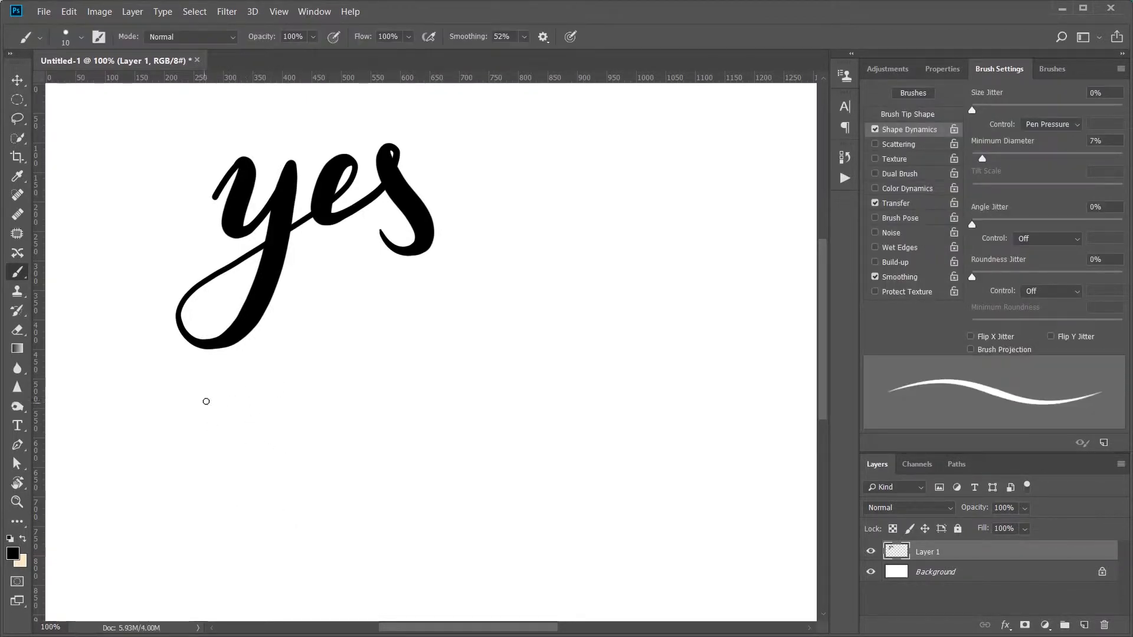
mouse_move(293, 455)
mouse_down()
mouse_move(251, 529)
mouse_move(205, 473)
mouse_up()
drag(320, 466, 339, 525)
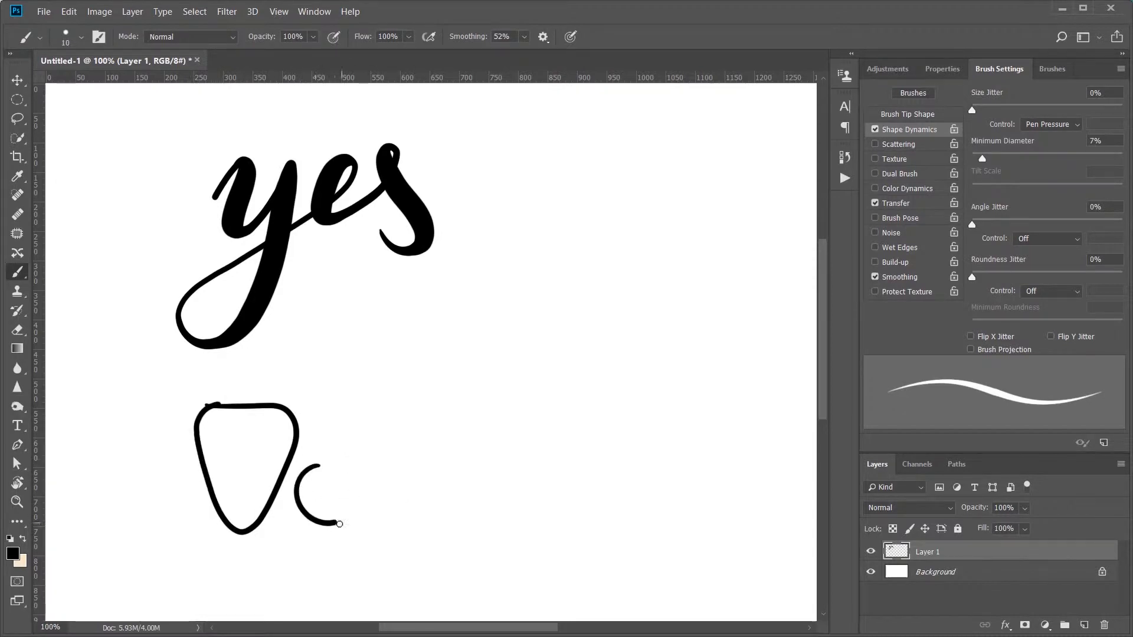
Step: Fill the rounded triangle and the circle with black, and paint over the thin gaps left along their outlines
key(l)
key(g)
click(245, 466)
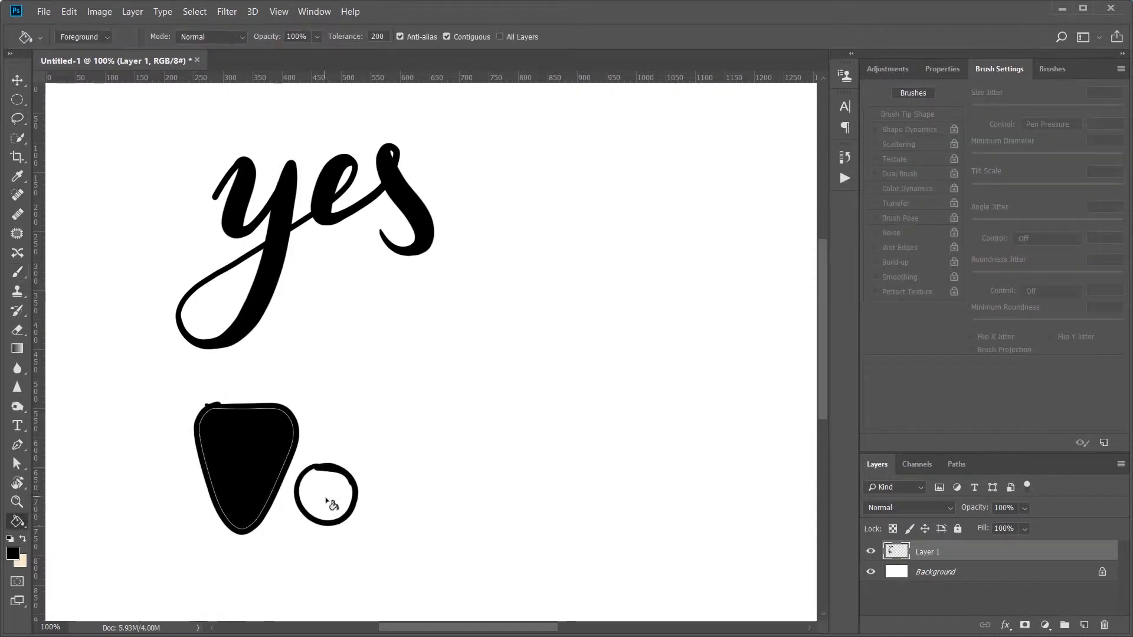
click(328, 504)
key(b)
mouse_move(204, 408)
mouse_down()
mouse_move(300, 490)
mouse_move(351, 491)
mouse_up()
Step: Lasso the black circle, place a copy of it directly beside the original, and deselect
key(l)
mouse_move(322, 448)
mouse_down()
mouse_move(324, 552)
mouse_move(319, 447)
mouse_up()
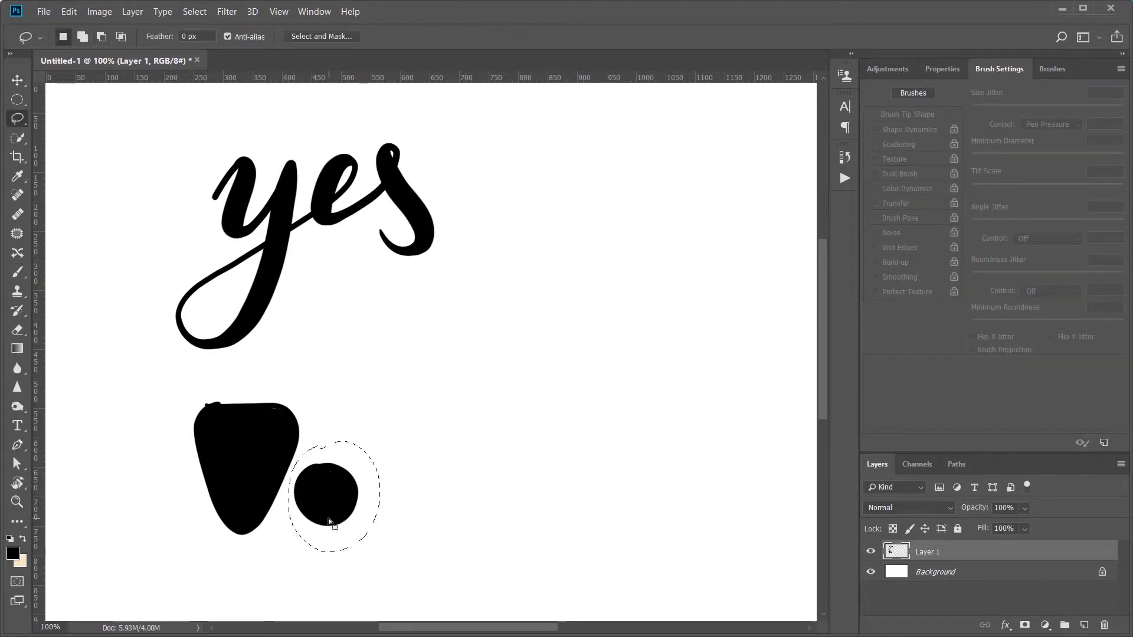
drag(328, 518, 402, 518)
key(ctrl+d)
Step: Erase a notch from the triangle's upper edge and carve away both lower sides to shape a bold letter Y
key(e)
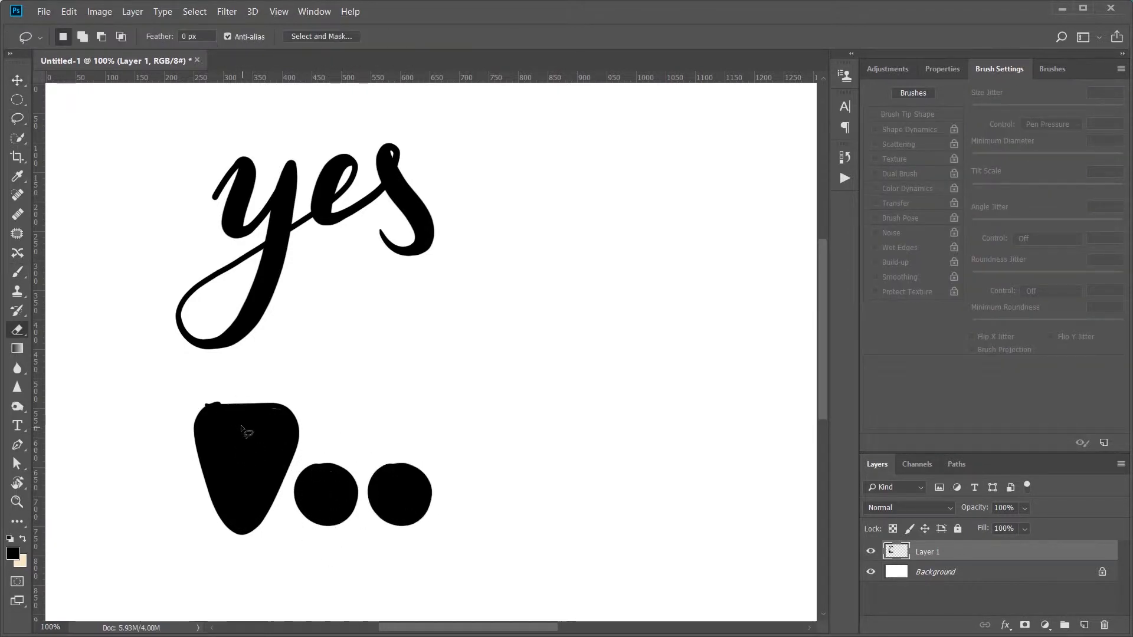
mouse_move(224, 402)
mouse_down()
mouse_move(239, 421)
mouse_move(268, 396)
mouse_move(249, 429)
mouse_move(233, 406)
mouse_move(253, 399)
mouse_move(238, 414)
mouse_move(204, 404)
mouse_up()
drag(265, 405, 304, 420)
drag(193, 459, 225, 528)
drag(297, 462, 266, 510)
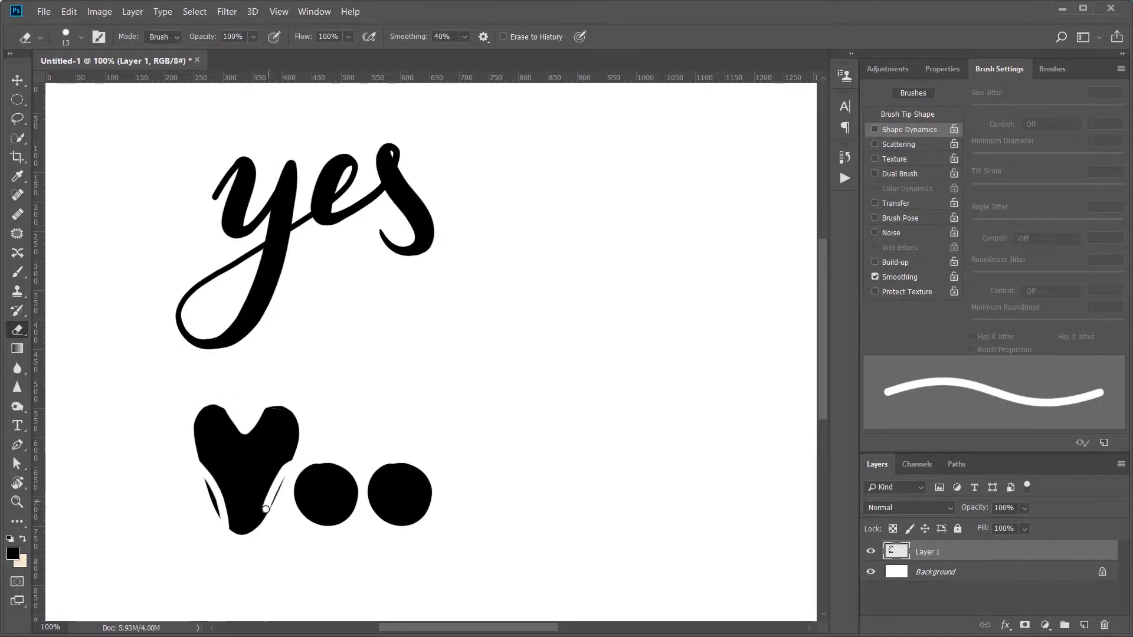
mouse_move(207, 481)
mouse_down()
mouse_move(194, 446)
mouse_move(218, 525)
mouse_up()
drag(282, 483, 271, 509)
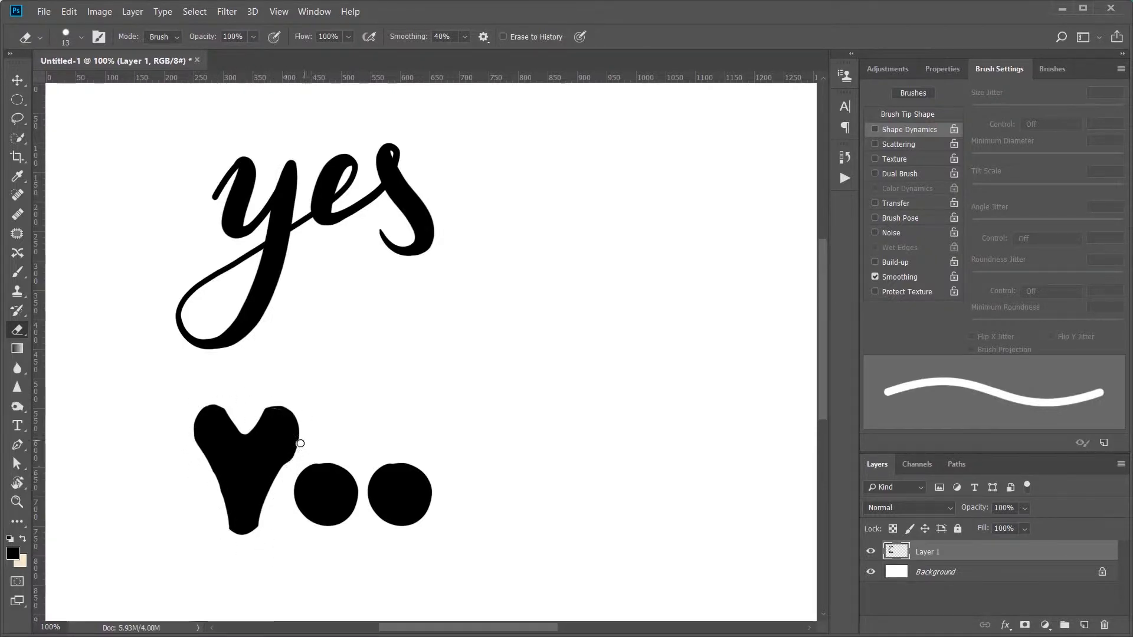
drag(295, 449, 269, 512)
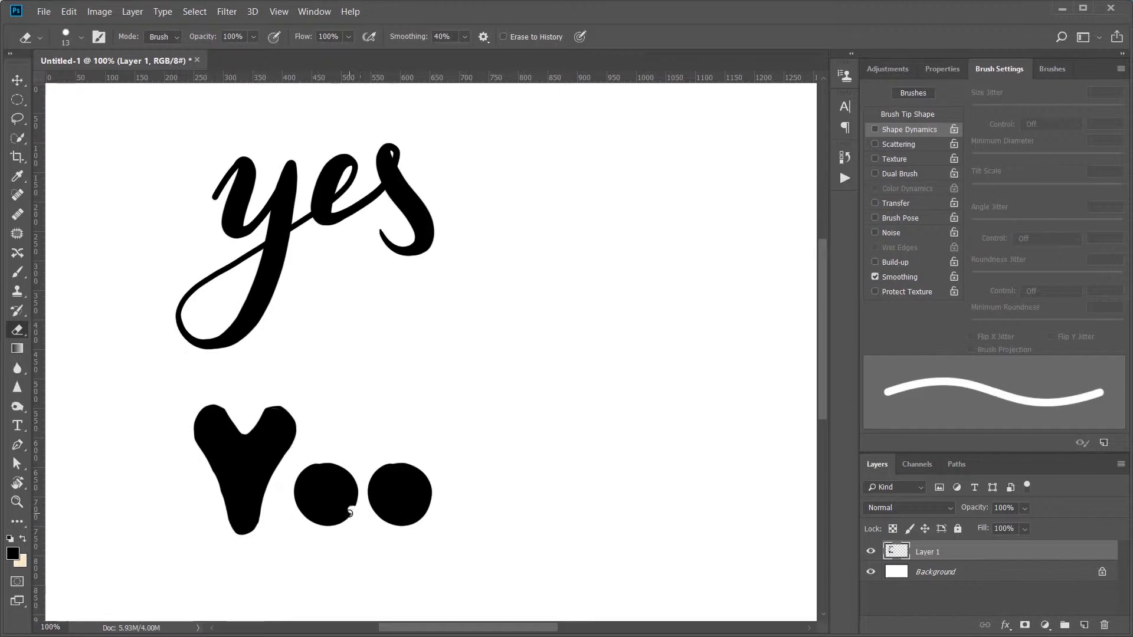
Step: Erase cuts and a counter in the two black circles to form the letters e and s
mouse_move(349, 512)
mouse_down()
mouse_move(326, 510)
mouse_move(340, 485)
mouse_move(346, 514)
mouse_move(414, 487)
mouse_move(379, 512)
mouse_move(404, 511)
mouse_move(426, 489)
mouse_up()
click(340, 485)
mouse_move(379, 525)
mouse_down()
mouse_move(406, 534)
mouse_move(368, 503)
mouse_move(402, 453)
mouse_up()
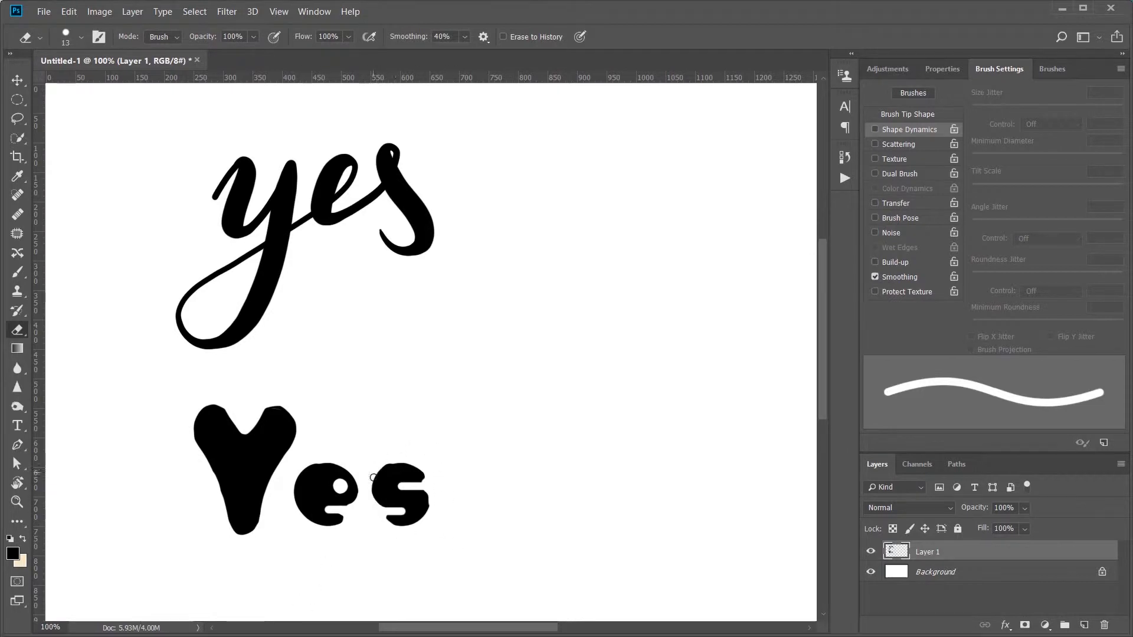
drag(420, 485, 459, 453)
key(ctrl+z)
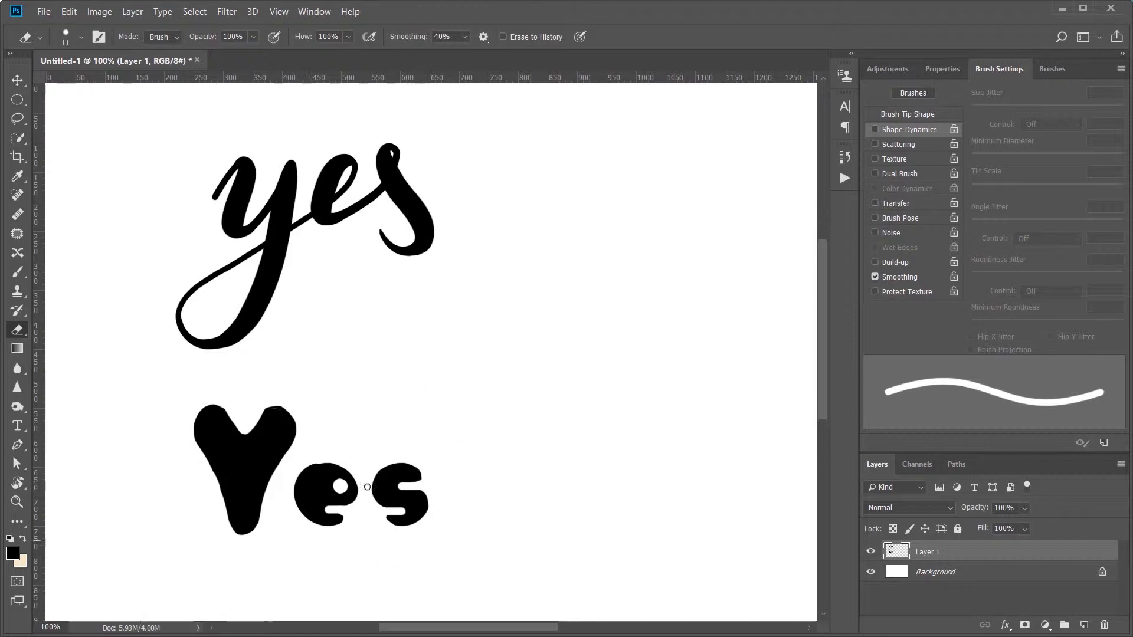
Step: Lasso the letters e and s in turn, move each closer to tighten the spacing after the Y, and deselect
key(l)
mouse_move(348, 458)
mouse_down()
mouse_move(402, 538)
mouse_move(356, 456)
mouse_up()
ctrl+drag(327, 520, 307, 528)
drag(381, 451, 385, 454)
ctrl+drag(398, 517, 394, 520)
key(ctrl+d)
Step: Erase along both sides of the bold Y to define its arms and narrow its stem
key(e)
drag(196, 442, 210, 457)
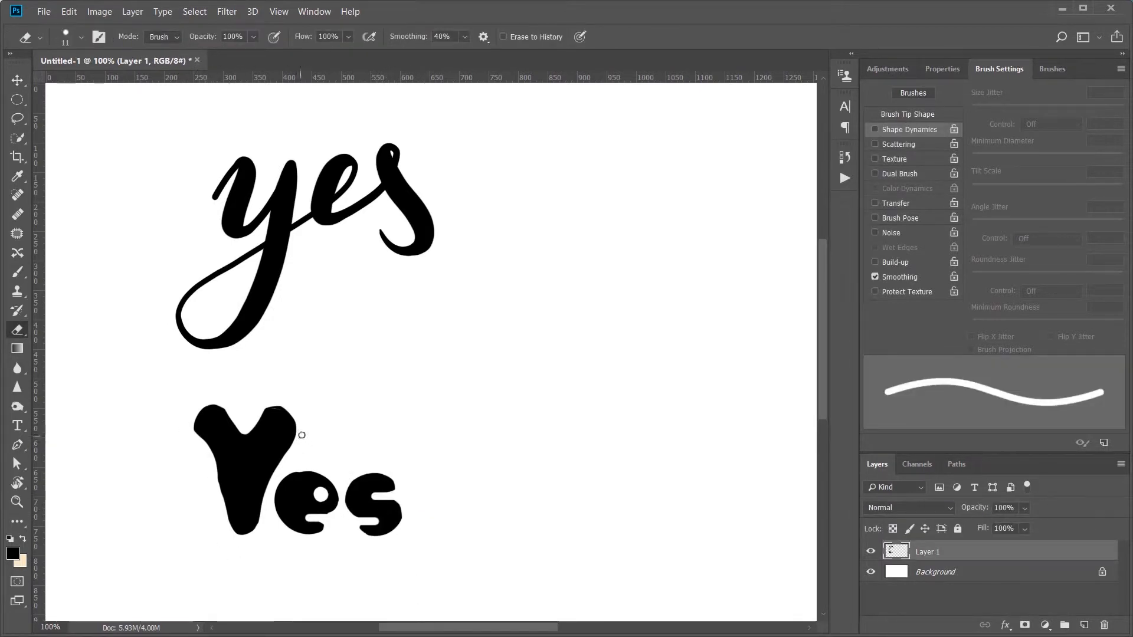
drag(302, 435, 267, 504)
mouse_move(201, 440)
mouse_down()
mouse_move(221, 511)
mouse_move(271, 459)
mouse_up()
key(ctrl+z)
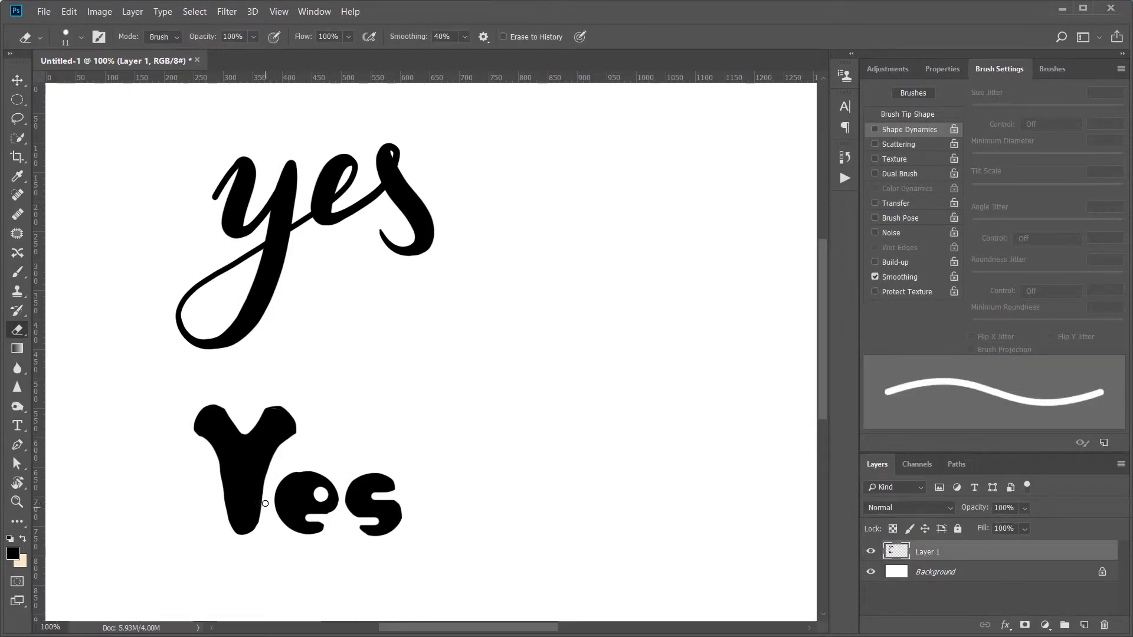
drag(209, 442, 225, 534)
drag(287, 438, 264, 490)
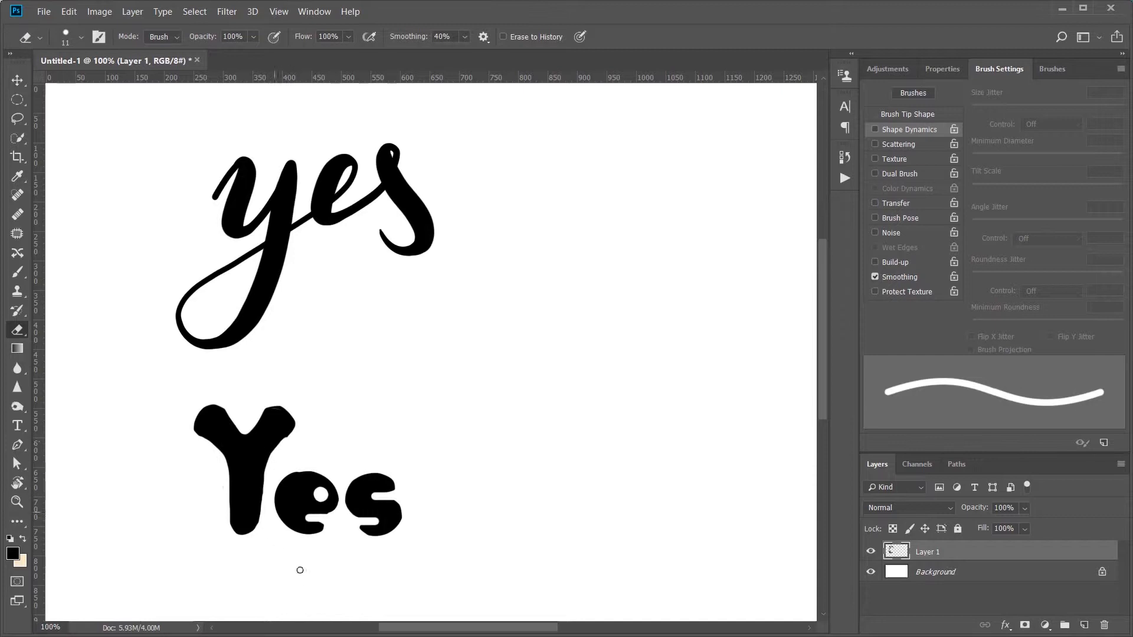
Step: Trace the script y's outline and redraw its loop with a 5 px brush on a new layer above the faded lettering
key(v)
click(290, 600)
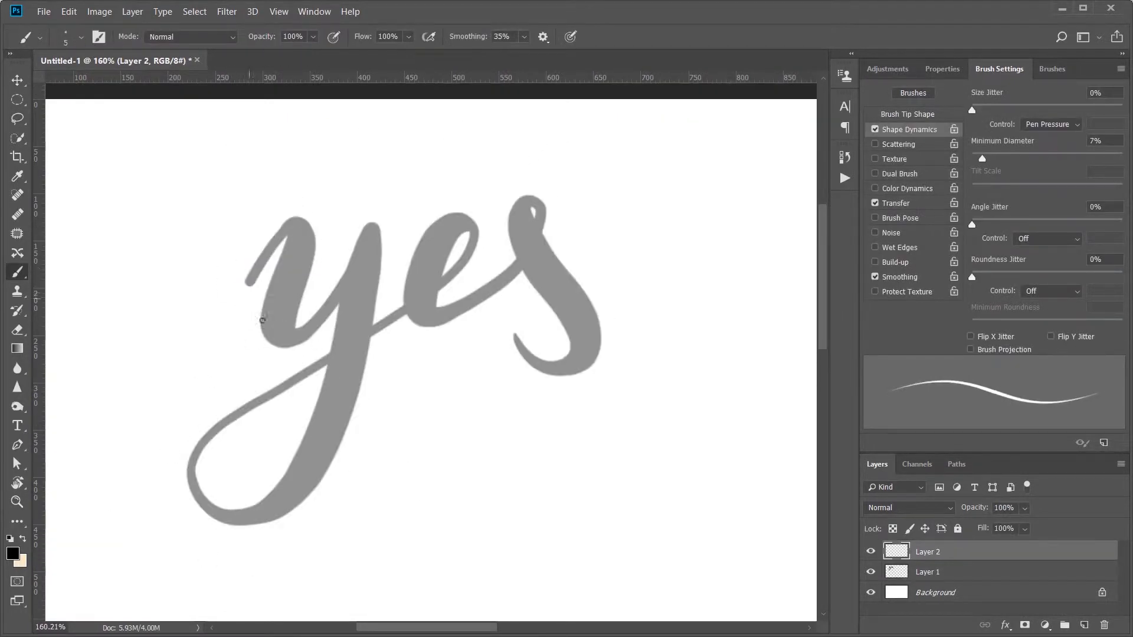
mouse_move(246, 282)
mouse_down()
mouse_move(314, 234)
mouse_move(347, 280)
mouse_move(259, 289)
mouse_move(340, 302)
mouse_move(374, 223)
mouse_move(275, 527)
mouse_move(329, 347)
mouse_up()
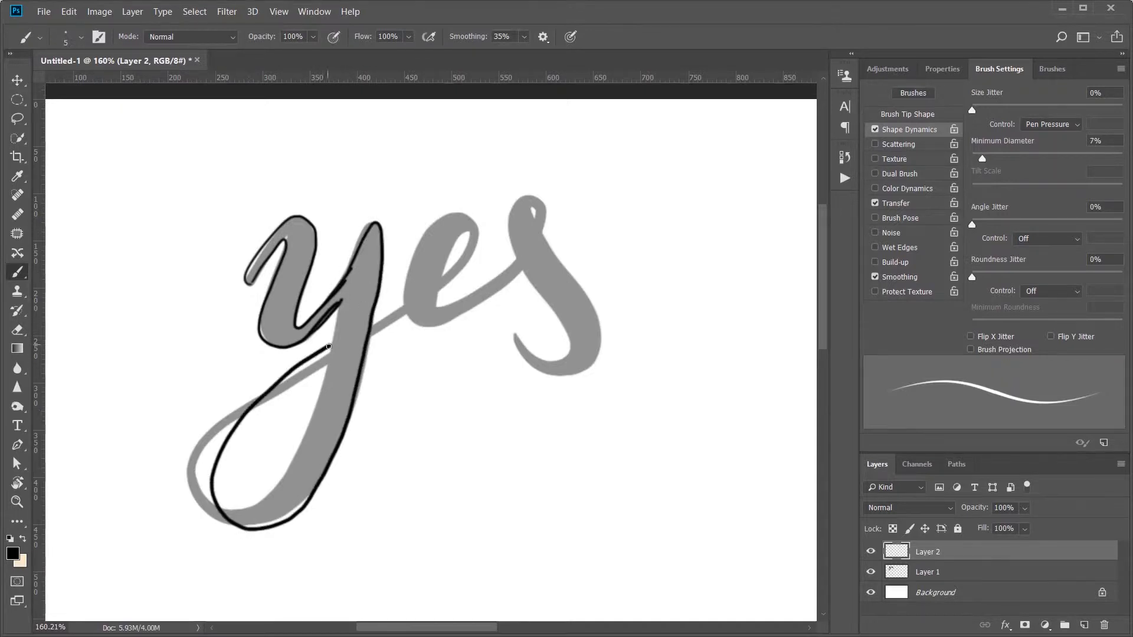
mouse_move(339, 306)
mouse_down()
mouse_move(283, 470)
mouse_move(303, 368)
mouse_move(334, 347)
mouse_up()
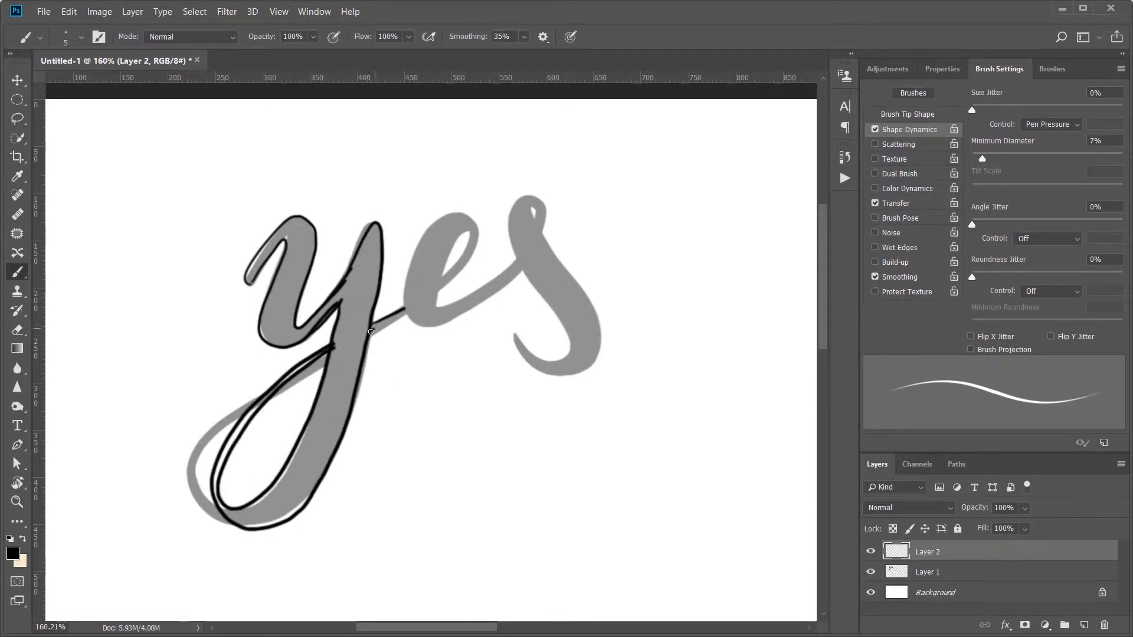
Step: Trace the outlines of the script e and s, reshaping the s's top loop and its end curl
mouse_move(478, 226)
mouse_down()
mouse_move(425, 230)
mouse_move(411, 322)
mouse_move(518, 276)
mouse_move(469, 245)
mouse_move(438, 279)
mouse_move(449, 305)
mouse_move(517, 260)
mouse_up()
drag(534, 219, 535, 217)
mouse_move(545, 229)
mouse_down()
mouse_move(535, 174)
mouse_move(517, 261)
mouse_up()
key(e)
drag(533, 206, 535, 218)
key(b)
mouse_move(524, 273)
mouse_down()
mouse_move(523, 333)
mouse_move(533, 319)
mouse_up()
mouse_move(523, 331)
mouse_down()
mouse_move(589, 370)
mouse_move(602, 344)
mouse_up()
mouse_move(543, 237)
mouse_down()
mouse_move(597, 310)
mouse_move(603, 346)
mouse_up()
Step: Fill the traced outlines of the letters y, e and s with black
key(g)
click(283, 301)
click(422, 278)
click(577, 317)
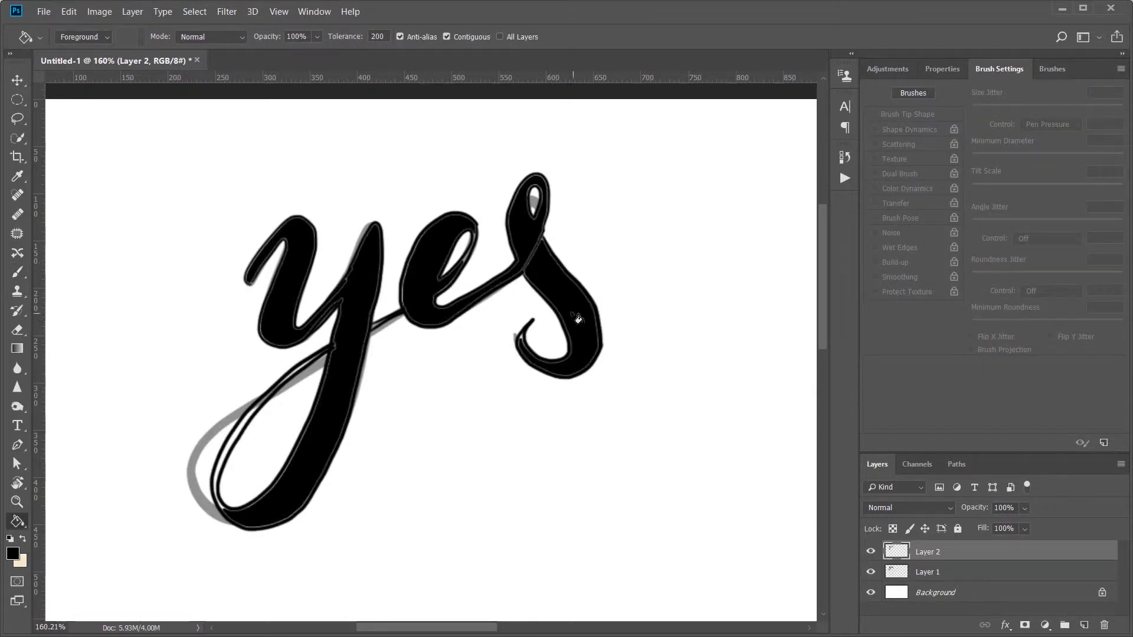
Step: Hide Layer 1 and paint over the white gaps between fill and outline in the upper part of the y
click(872, 572)
key(b)
mouse_move(333, 356)
mouse_down()
mouse_move(369, 232)
mouse_move(353, 393)
mouse_up()
mouse_move(303, 329)
mouse_down()
mouse_move(333, 299)
mouse_move(274, 347)
mouse_up()
drag(273, 347, 288, 239)
drag(302, 295, 295, 329)
scroll(313, 235, up, 5)
drag(168, 339, 252, 248)
mouse_move(239, 221)
mouse_down()
mouse_move(292, 307)
mouse_move(281, 401)
mouse_up()
drag(678, 219, 585, 388)
mouse_move(515, 373)
mouse_down()
mouse_move(627, 192)
mouse_move(608, 435)
mouse_up()
mouse_move(512, 406)
mouse_down()
mouse_move(453, 437)
mouse_move(509, 404)
mouse_up()
drag(596, 329, 637, 239)
drag(517, 436, 569, 142)
Step: Paint over the white gaps along the y's descender and fill in the stroke of its loop
drag(404, 211, 248, 534)
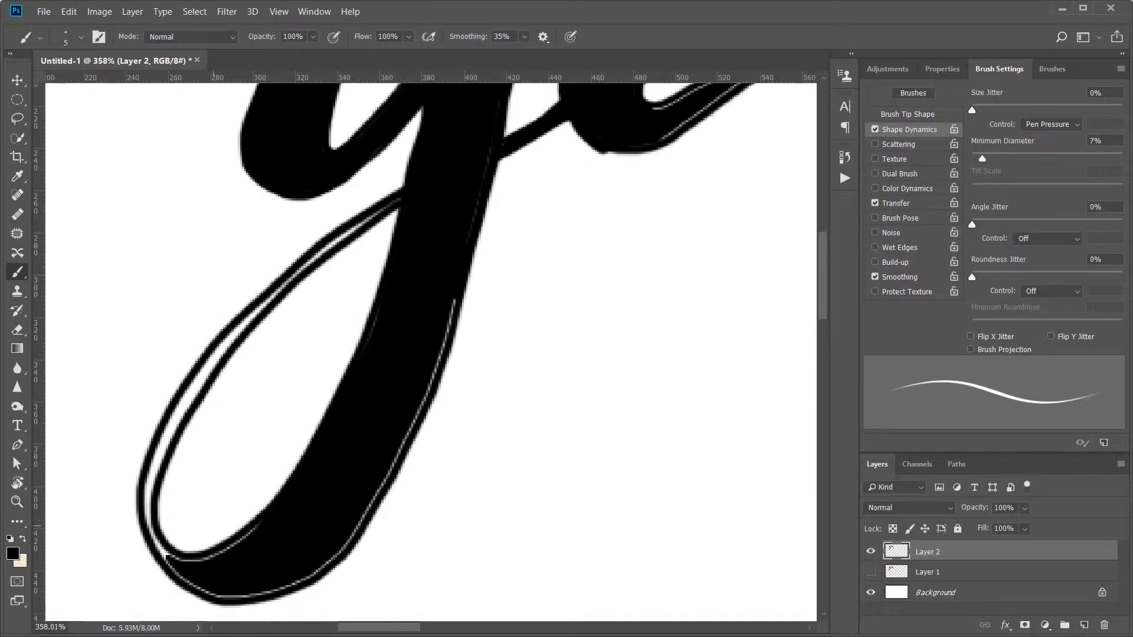
mouse_move(455, 301)
mouse_down()
mouse_move(311, 577)
mouse_move(156, 536)
mouse_up()
drag(259, 577, 351, 577)
drag(240, 529, 298, 368)
drag(250, 450, 362, 296)
drag(496, 194, 366, 293)
drag(384, 467, 311, 468)
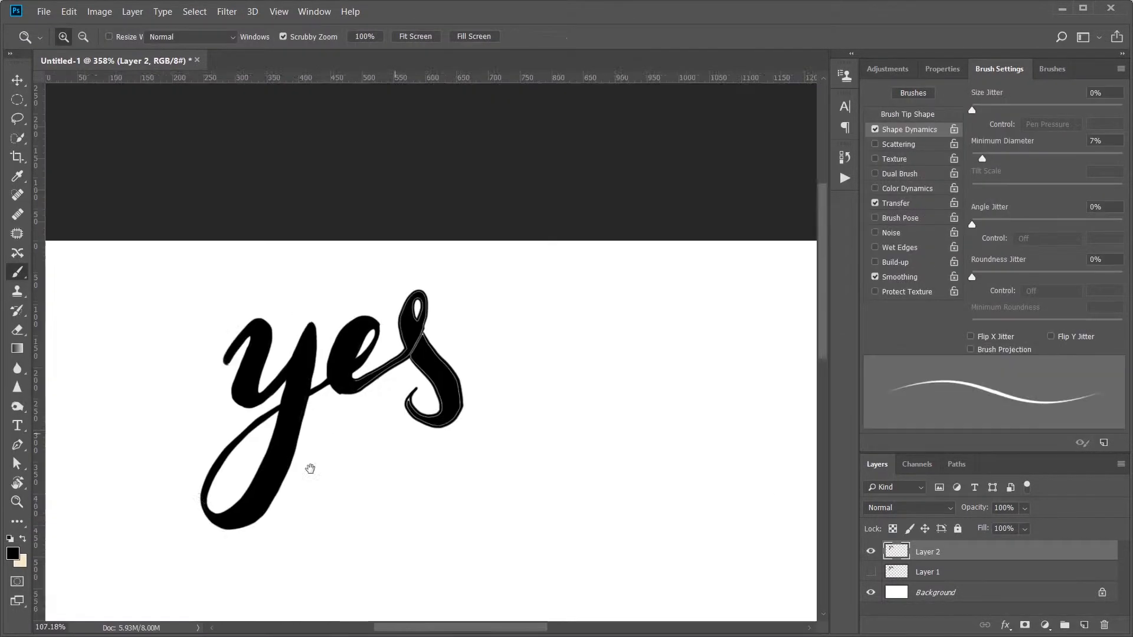
Step: Paint over the white gaps inside the e and along the stroke connecting it to the s
drag(392, 379, 460, 379)
drag(334, 355, 440, 286)
drag(372, 350, 498, 225)
mouse_move(477, 333)
mouse_down()
mouse_move(445, 309)
mouse_move(451, 324)
mouse_move(377, 361)
mouse_up()
key(e)
key(b)
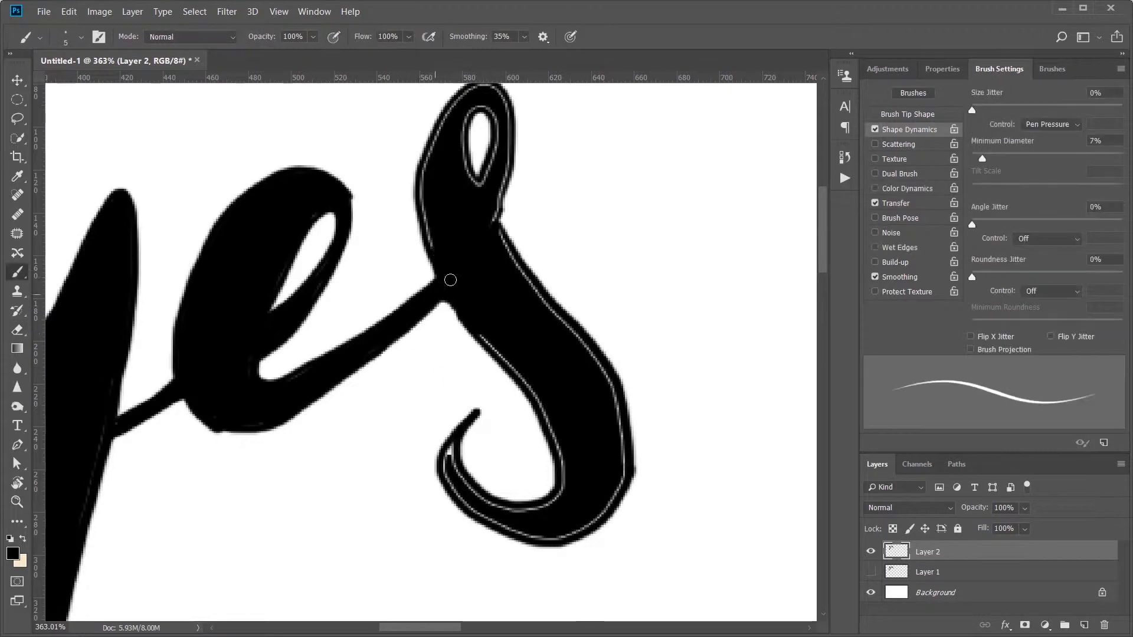
Step: Paint over the white gaps along the s, from its top loop down to the end curl
drag(443, 279, 461, 98)
mouse_move(470, 135)
mouse_down()
mouse_move(488, 172)
mouse_move(433, 223)
mouse_up()
mouse_move(447, 156)
mouse_down()
mouse_move(443, 283)
mouse_move(567, 531)
mouse_up()
mouse_move(426, 402)
mouse_down()
mouse_move(505, 549)
mouse_move(568, 364)
mouse_up()
drag(606, 358, 562, 409)
drag(438, 344, 495, 395)
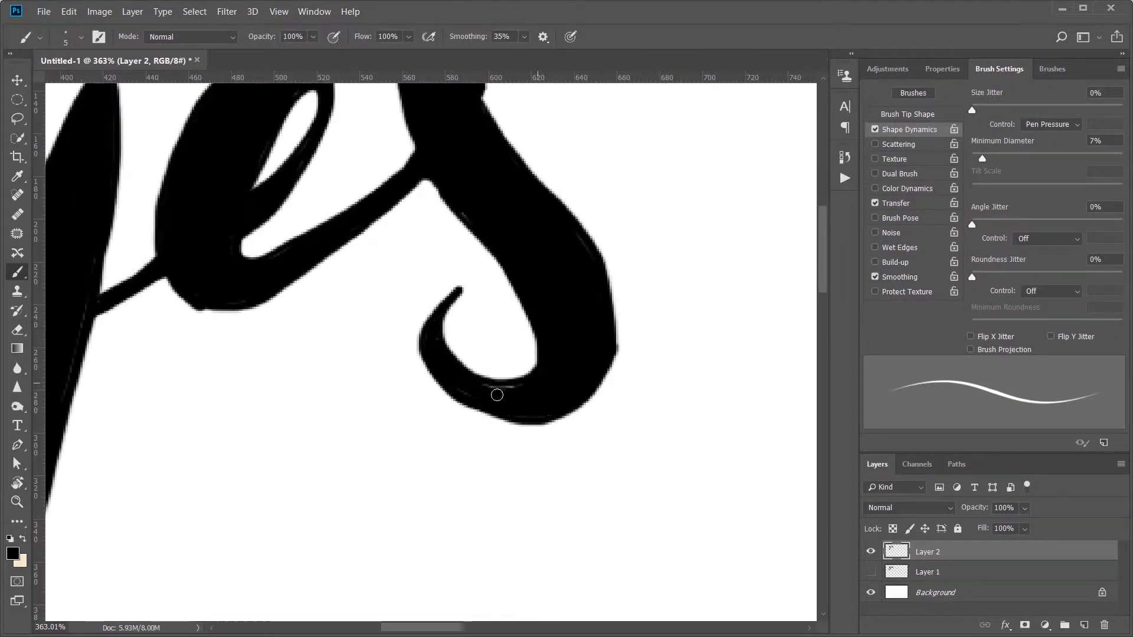
drag(564, 409, 442, 393)
drag(493, 510, 458, 511)
drag(576, 406, 537, 449)
Step: Erase the rough edges inside the s's end curl to smooth and thin its stroke
key(e)
drag(518, 377, 473, 414)
drag(460, 301, 523, 404)
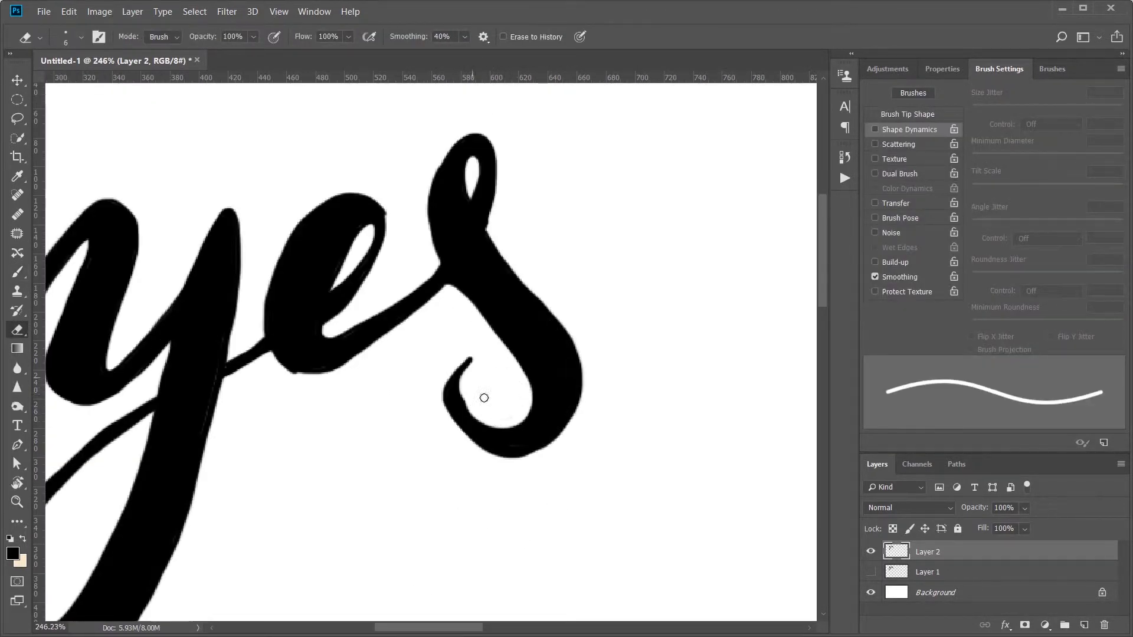
drag(460, 380, 493, 425)
mouse_move(499, 508)
mouse_down()
mouse_move(446, 508)
mouse_move(387, 297)
mouse_up()
drag(379, 275, 437, 275)
drag(314, 207, 349, 220)
drag(367, 264, 381, 462)
drag(475, 351, 491, 352)
Step: Reduce the eraser size to 3 px and clean up the edges and inner loop of the e
key(bracketleft)
key(bracketleft)
key(bracketleft)
mouse_move(407, 307)
mouse_down()
mouse_move(476, 297)
mouse_move(417, 309)
mouse_up()
drag(421, 300, 474, 205)
drag(471, 252, 413, 317)
drag(492, 250, 413, 349)
drag(325, 370, 271, 407)
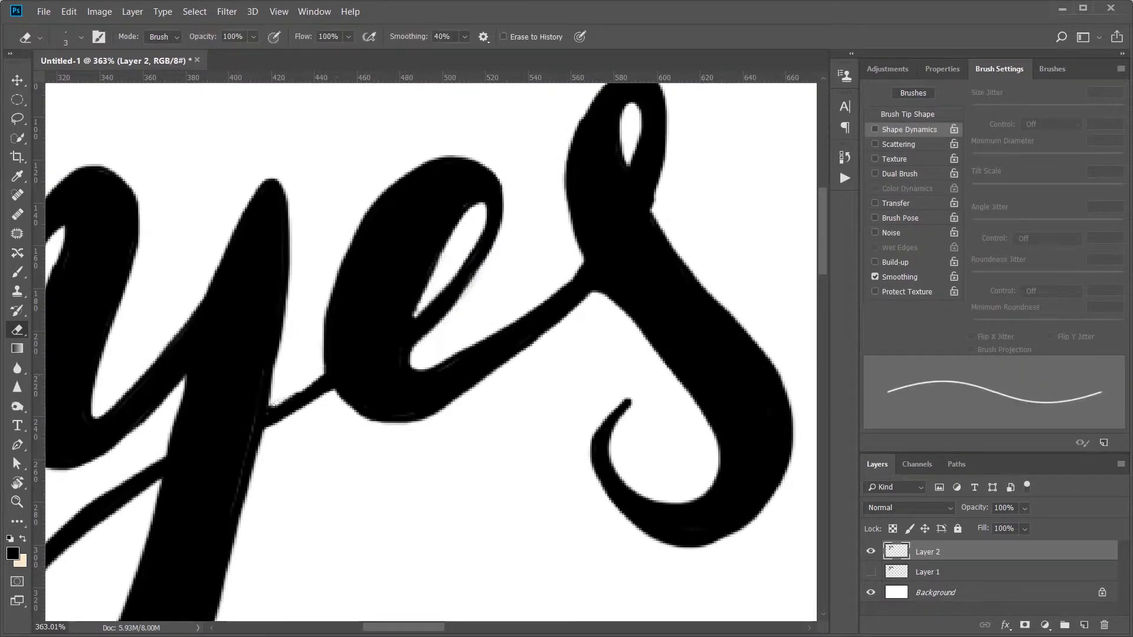
Step: Undo the last erasure and touch up the remaining uneven edges of the script letters with the brush
key(ctrl+z)
key(b)
drag(347, 177, 308, 177)
drag(506, 271, 517, 277)
key(e)
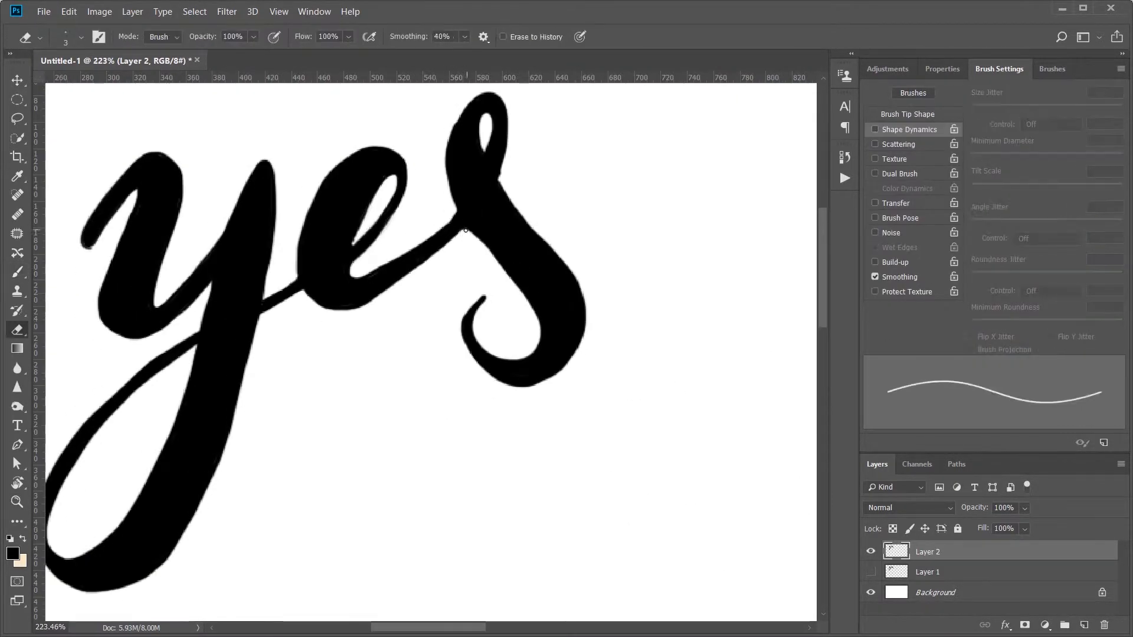
scroll(507, 327, down, 5)
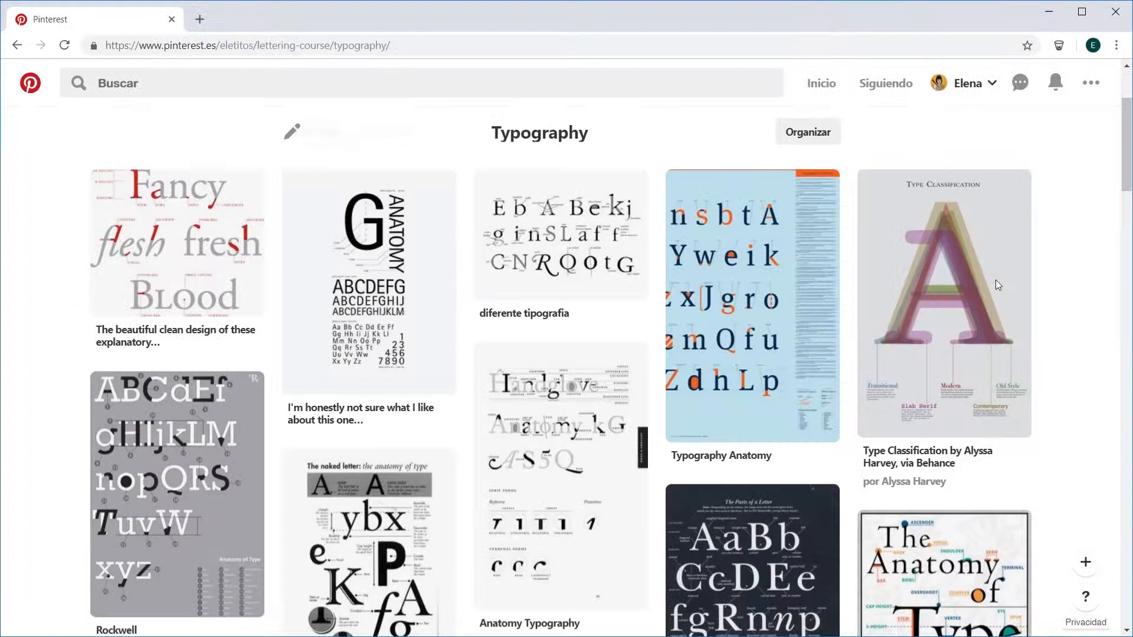
Step: Switch to the Typography board on Pinterest and look through its pins on type anatomy, classification and typeface specimens
scroll(996, 280, up, 1)
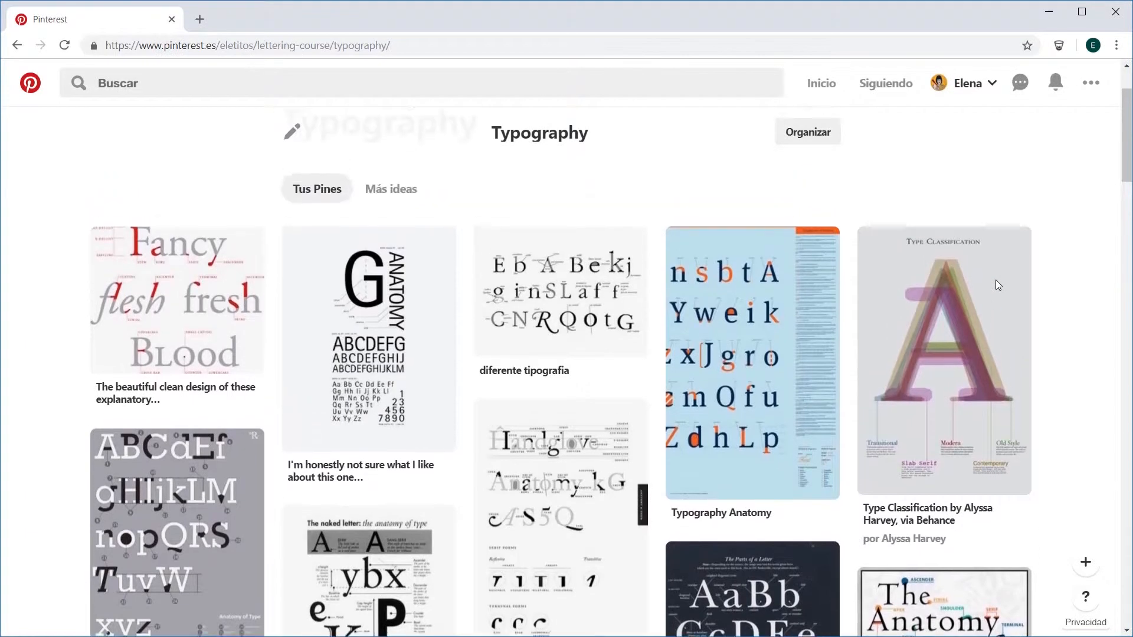
scroll(997, 279, down, 1)
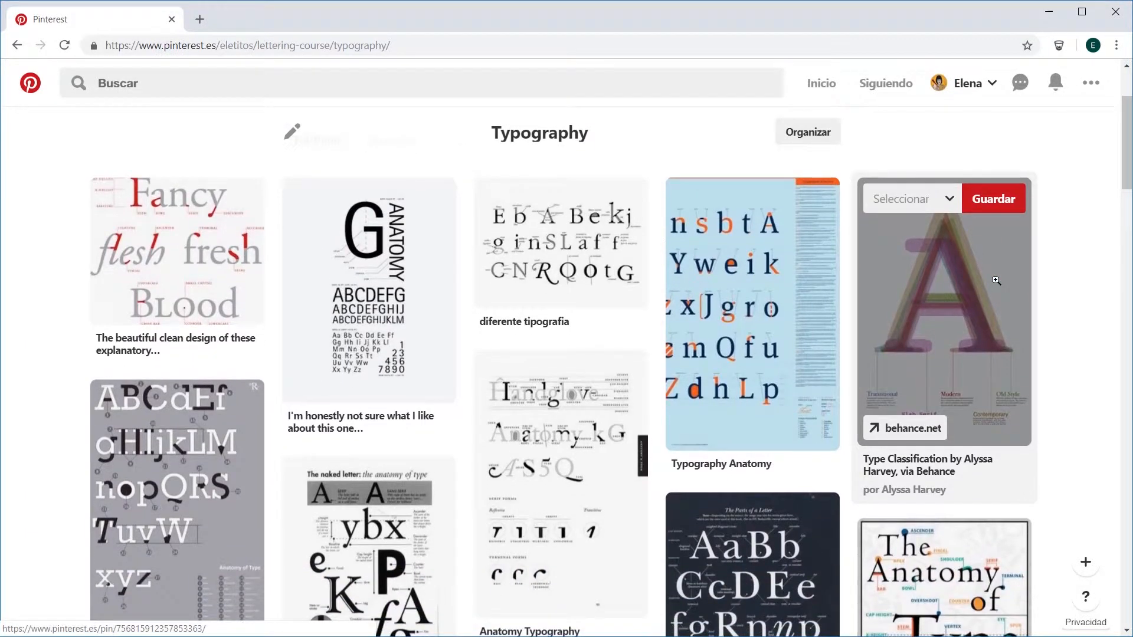
scroll(996, 279, down, 3)
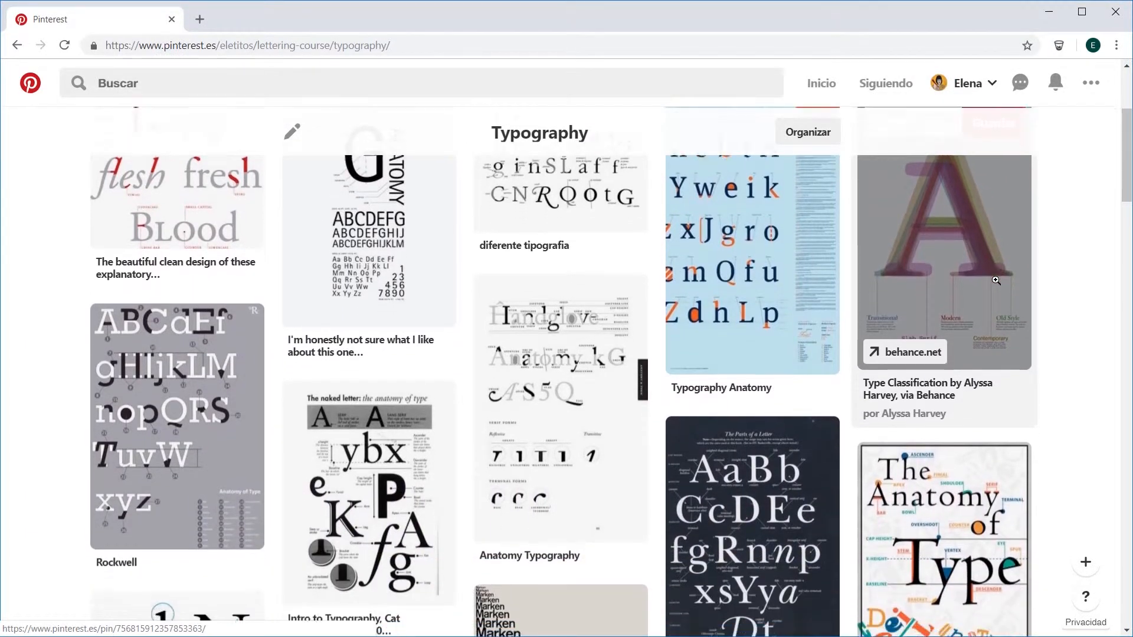
scroll(996, 281, down, 3)
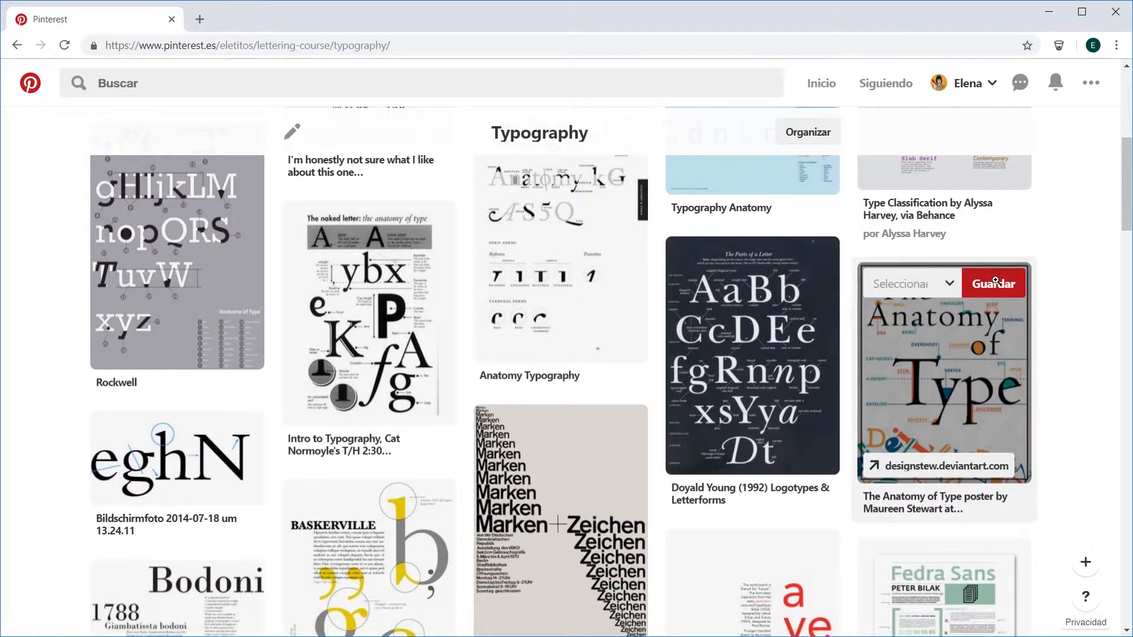
scroll(997, 286, down, 2)
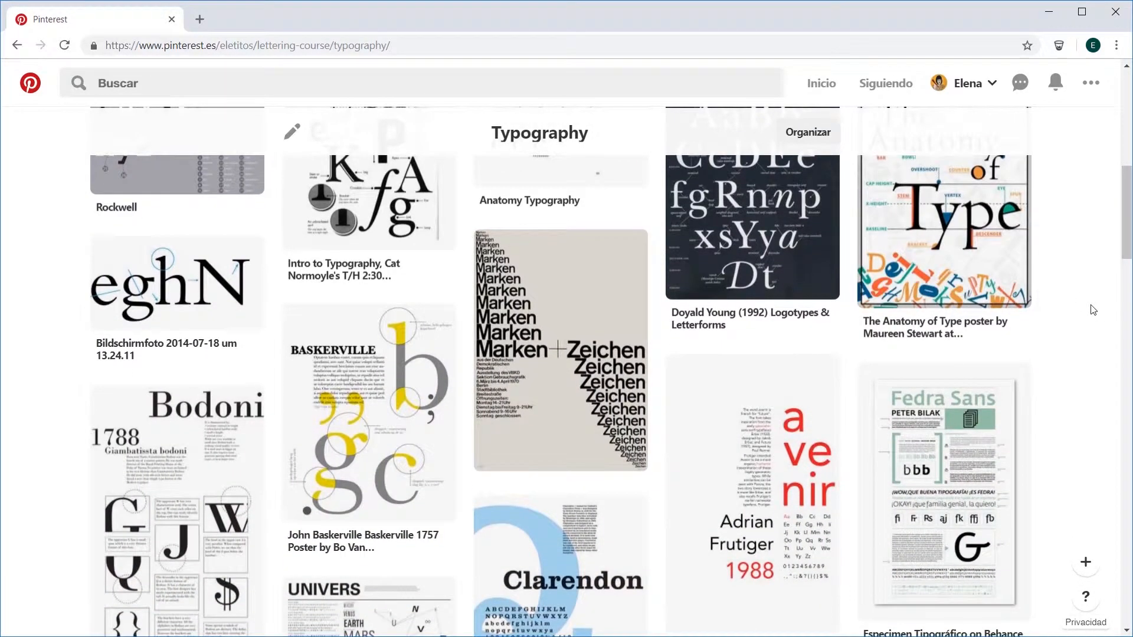
scroll(1093, 310, down, 3)
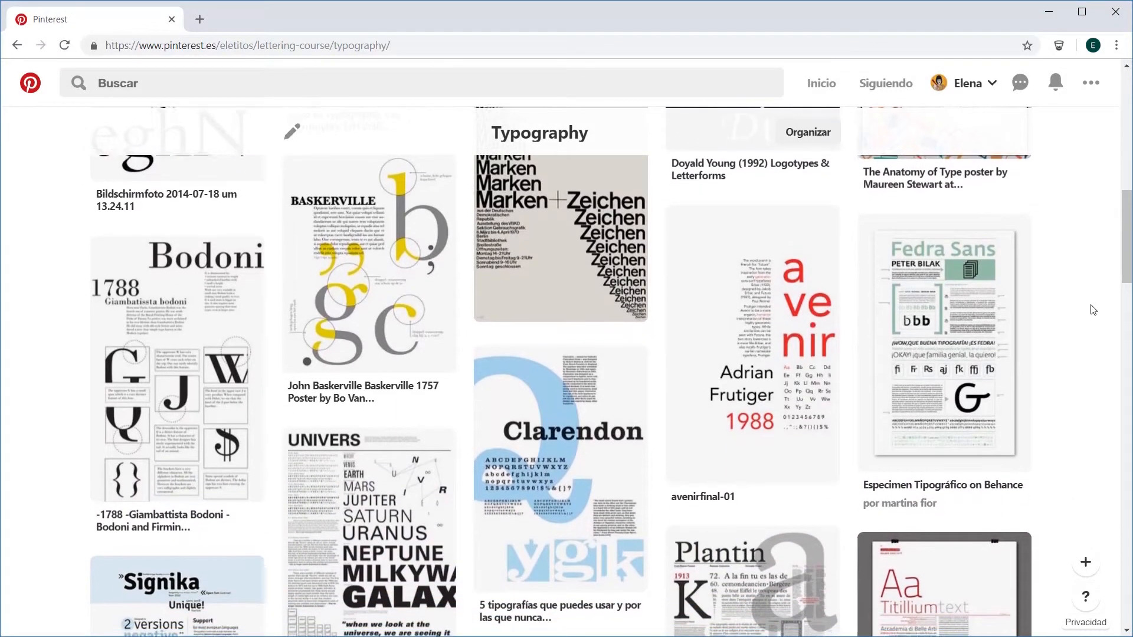
scroll(1093, 310, down, 3)
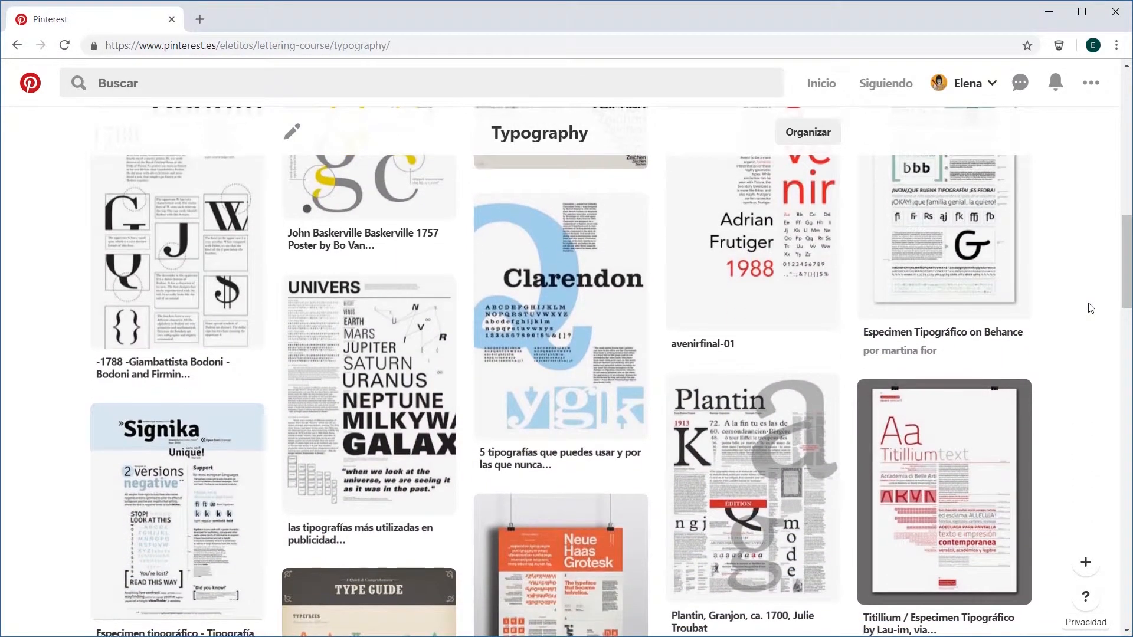
scroll(1090, 307, down, 3)
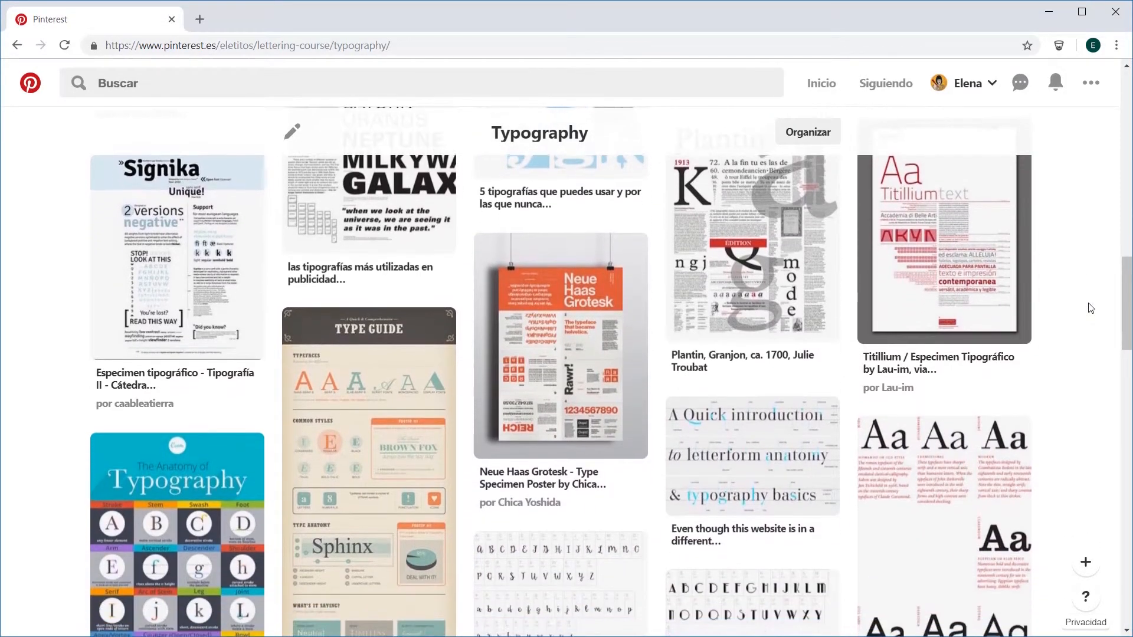
Step: Examine the remaining pins of the Typography board down to its end, covering font specimens, font styles and letter anatomy infographics
scroll(1091, 307, down, 1)
scroll(1091, 308, down, 3)
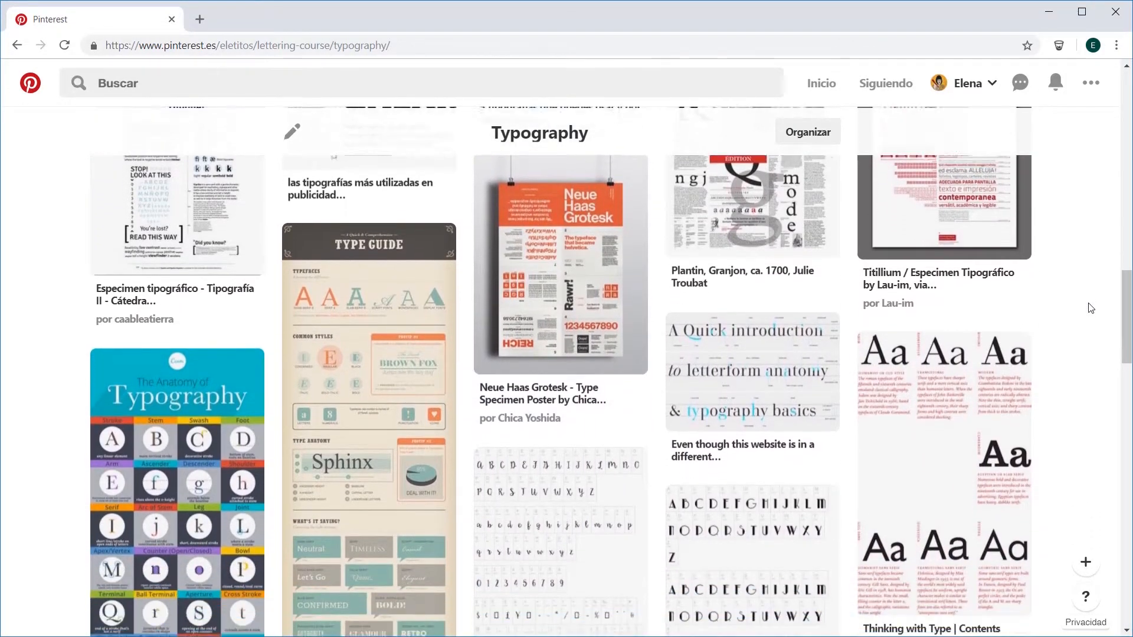
scroll(1091, 308, down, 1)
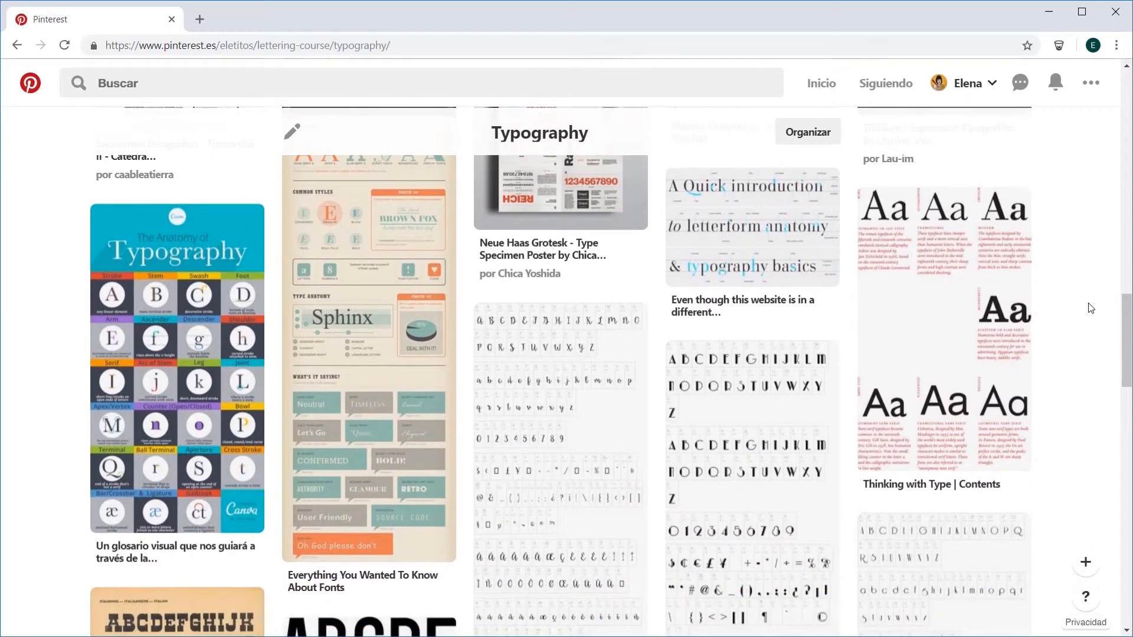
scroll(1091, 308, down, 3)
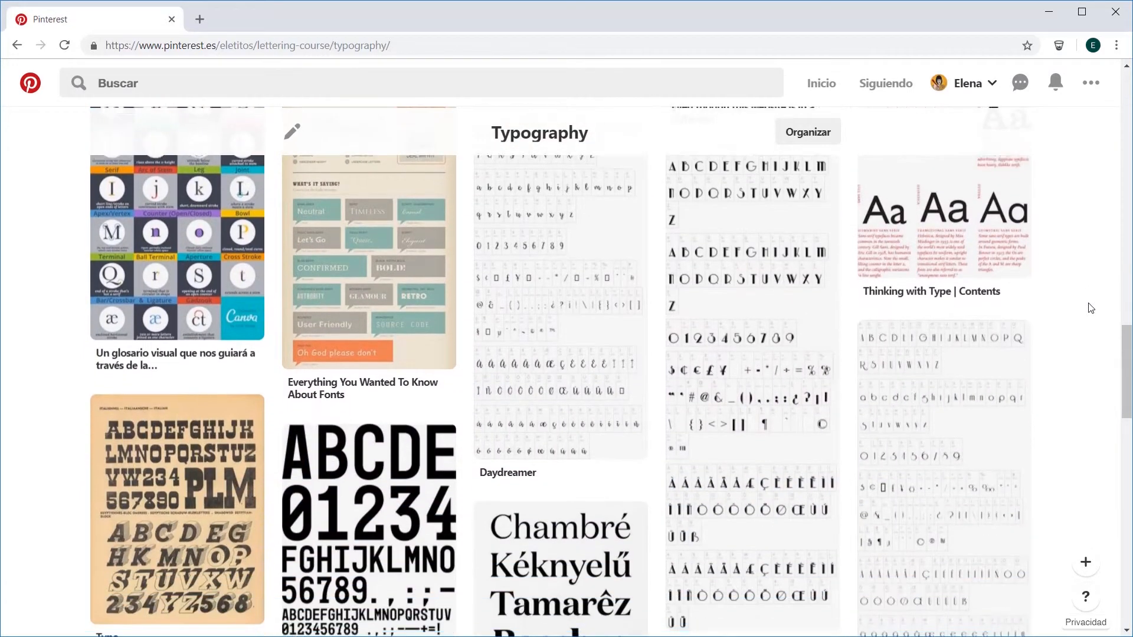
scroll(1092, 307, down, 1)
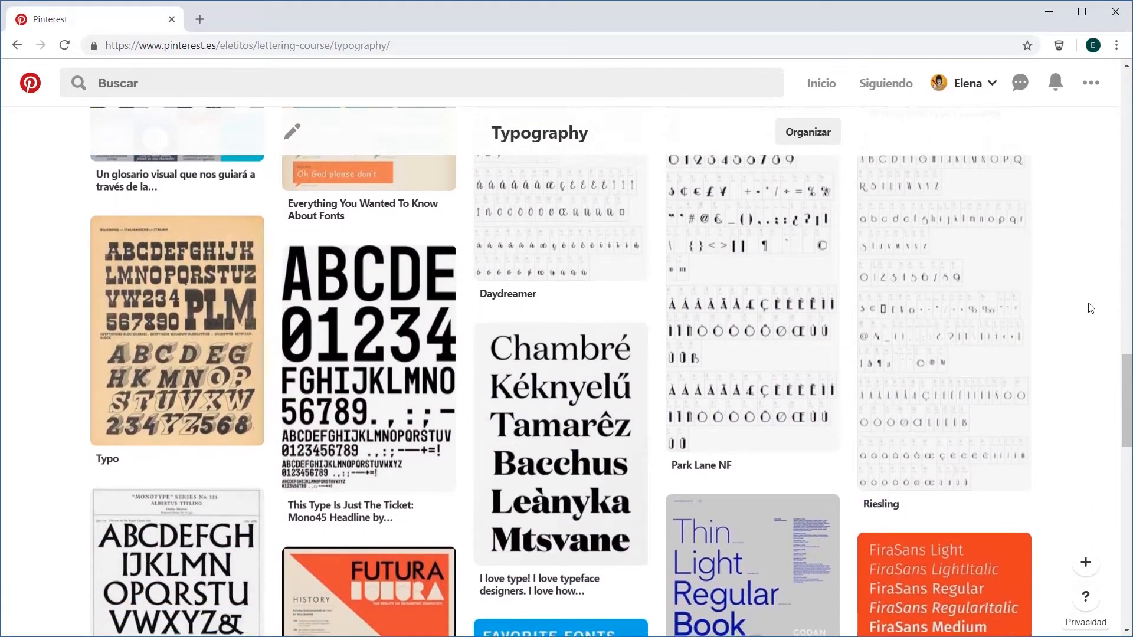
scroll(1091, 308, down, 1)
scroll(1091, 308, down, 2)
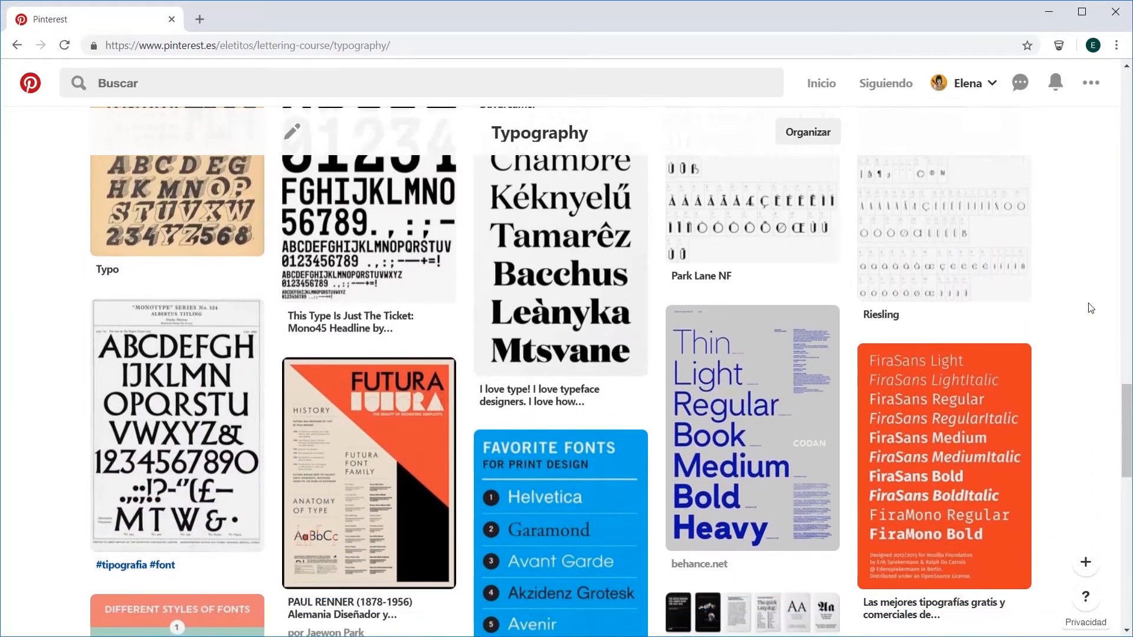
scroll(1092, 307, down, 1)
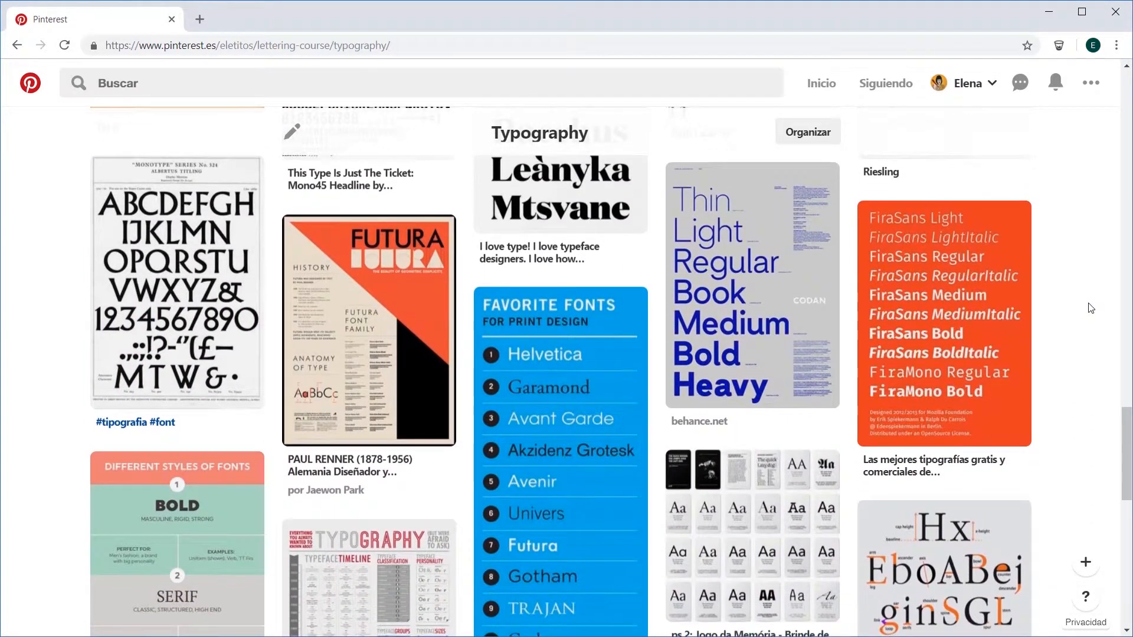
scroll(1091, 308, down, 5)
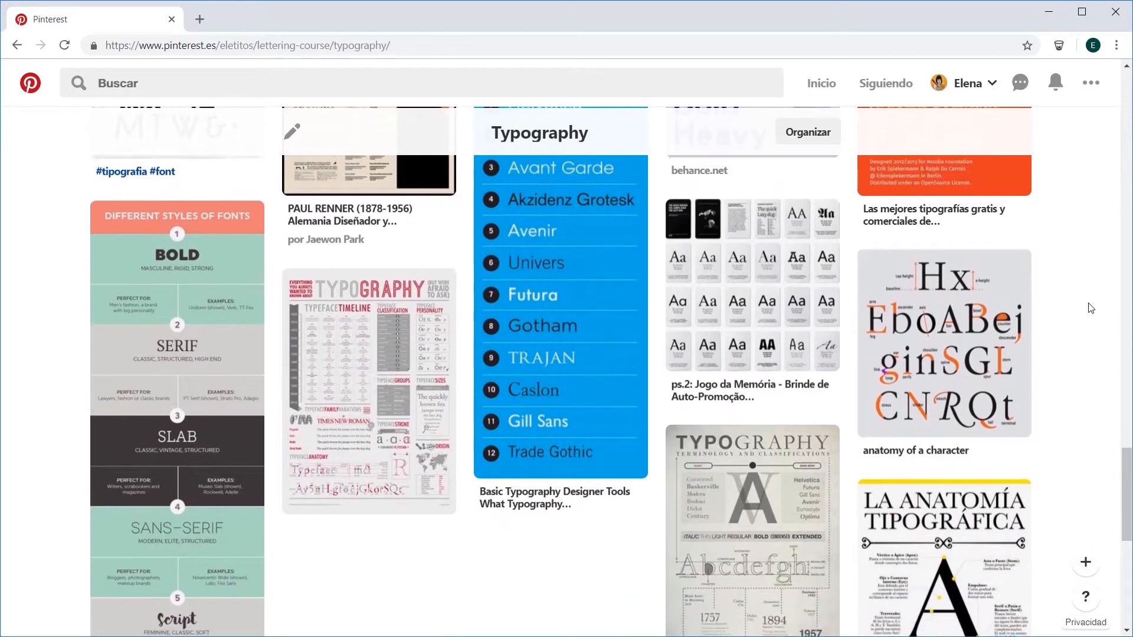
scroll(1091, 307, down, 4)
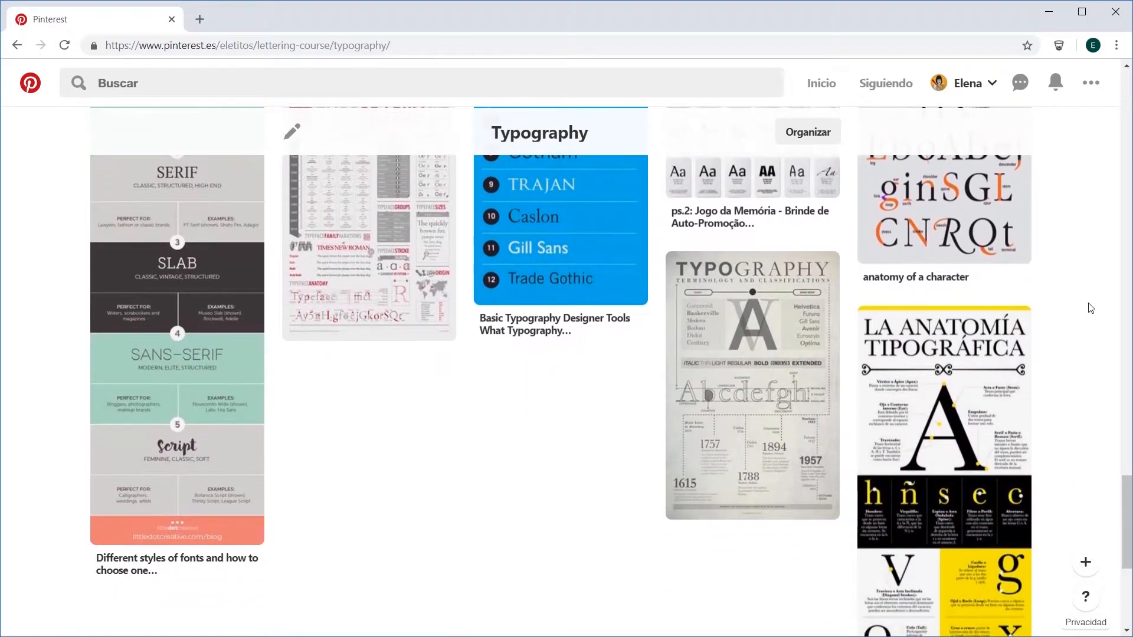
scroll(1091, 307, down, 5)
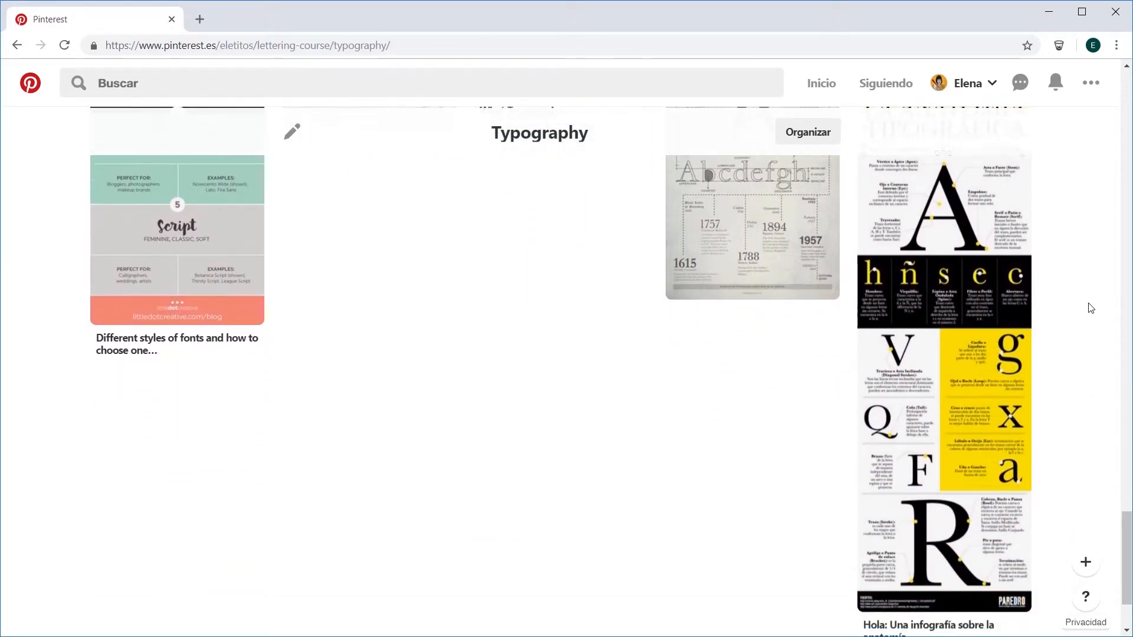
scroll(1091, 307, down, 3)
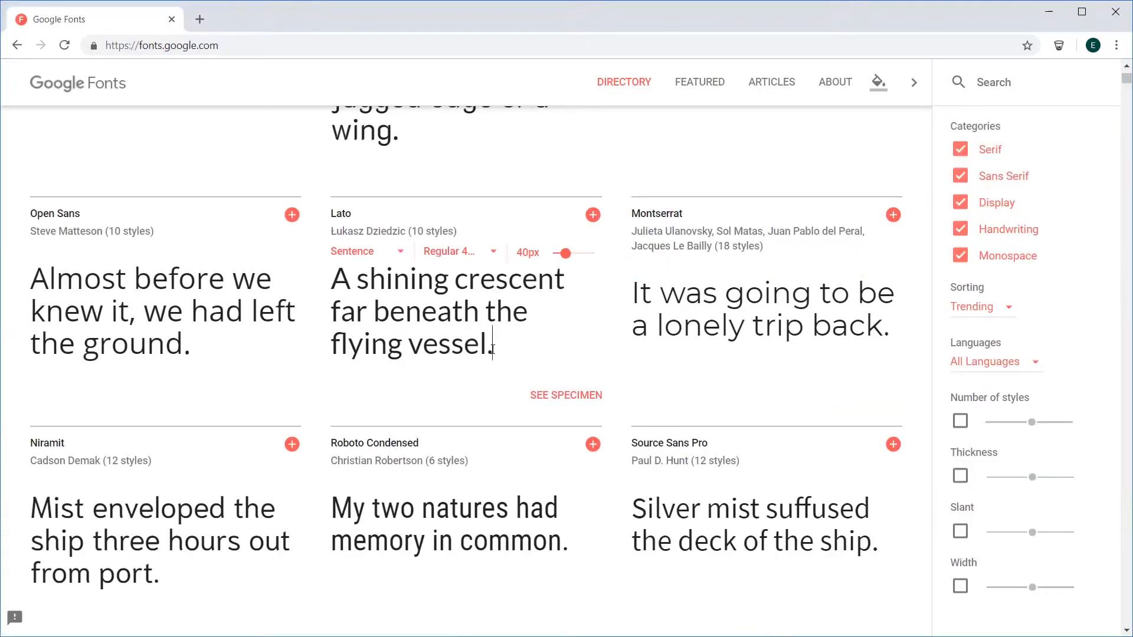
Step: Switch to Google Fonts and replace the Lato sample sentence with "With typography I can write whatever I want"
drag(540, 372, 319, 277)
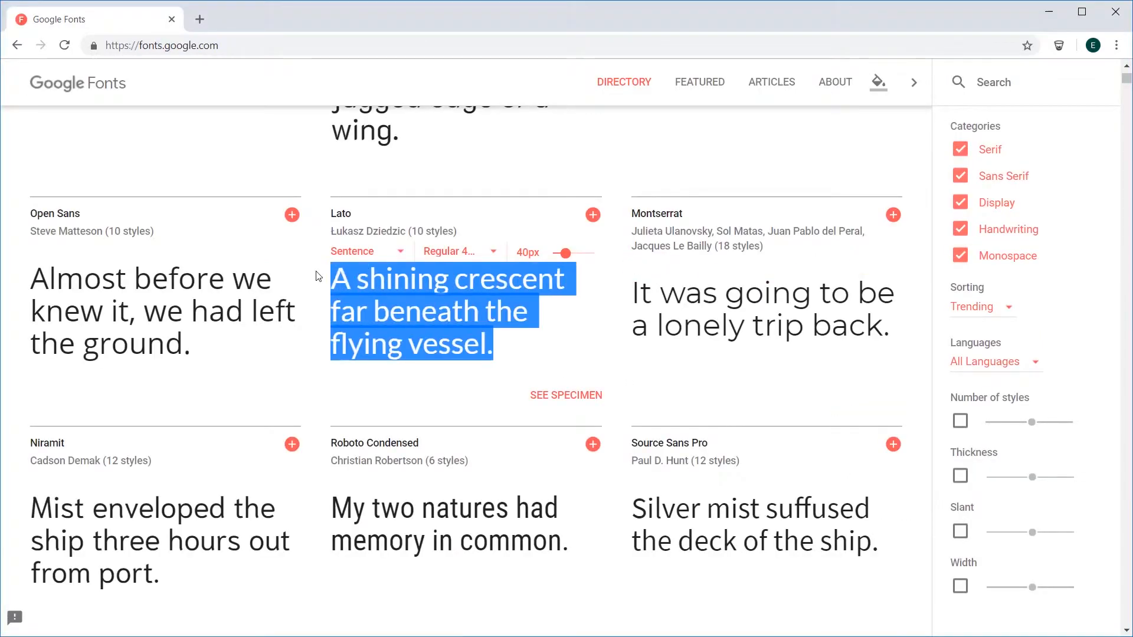
key(BackSpace)
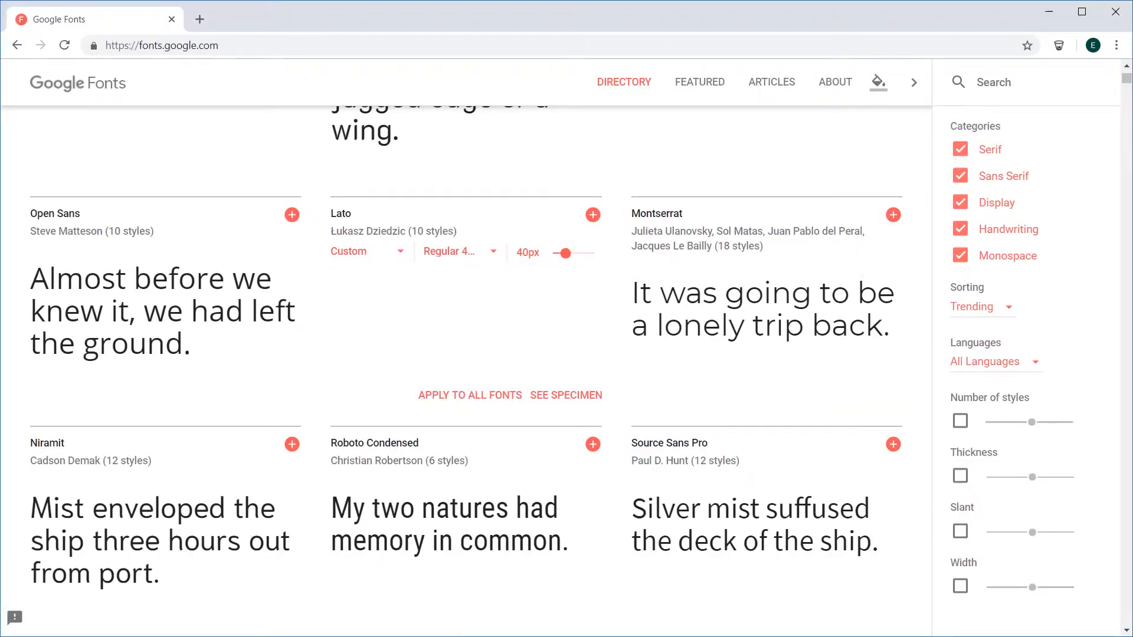
text(With )
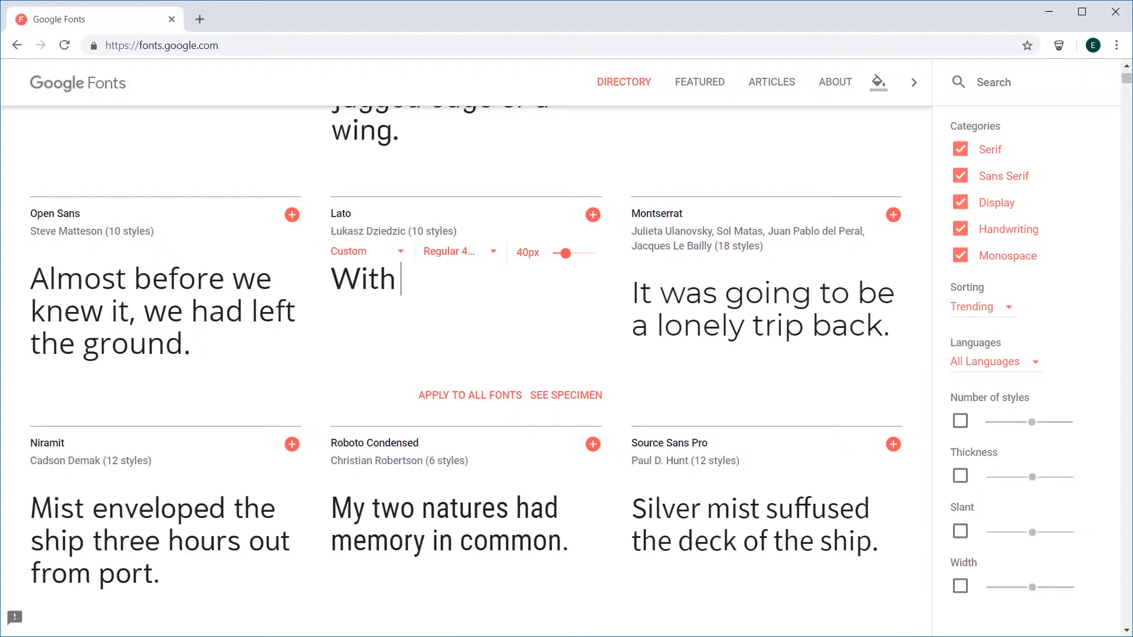
text(typography )
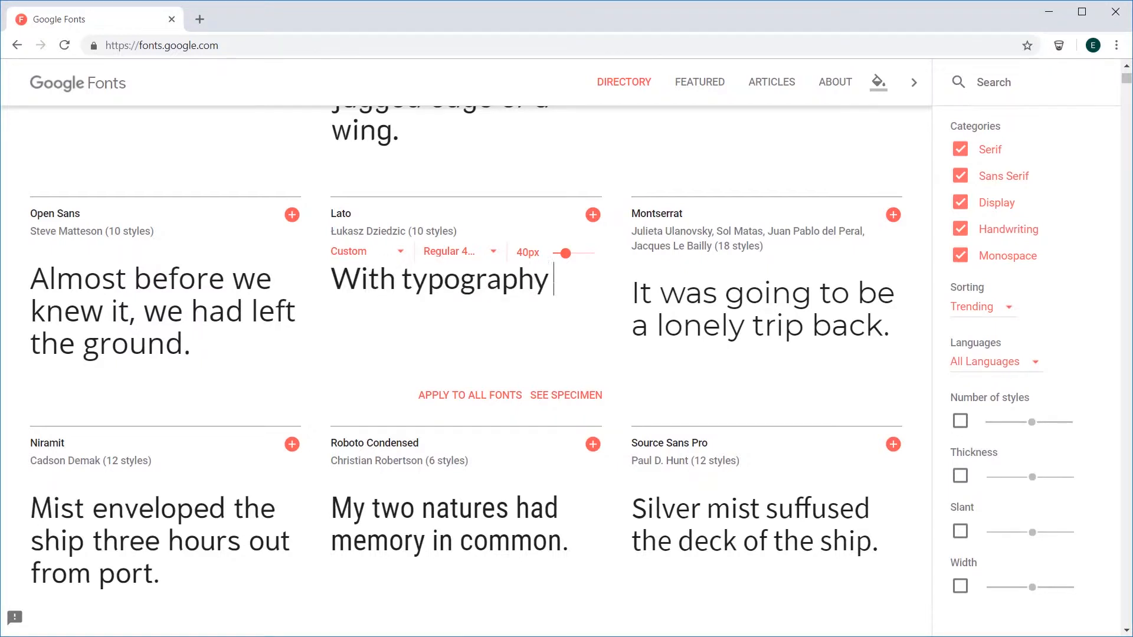
text(I can w)
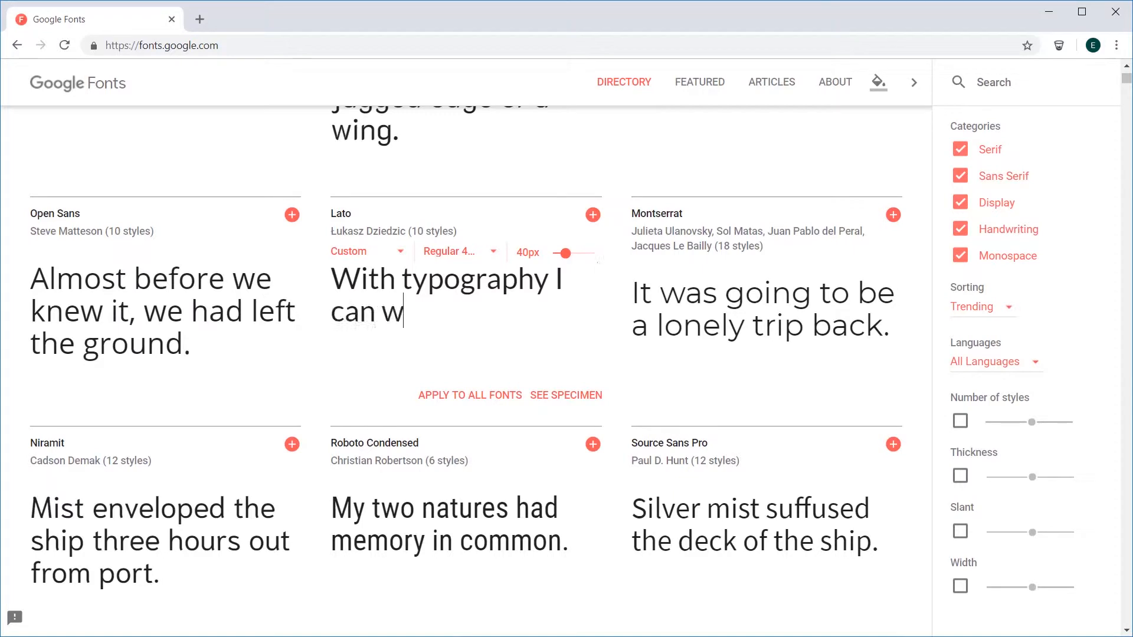
text(rite whatev)
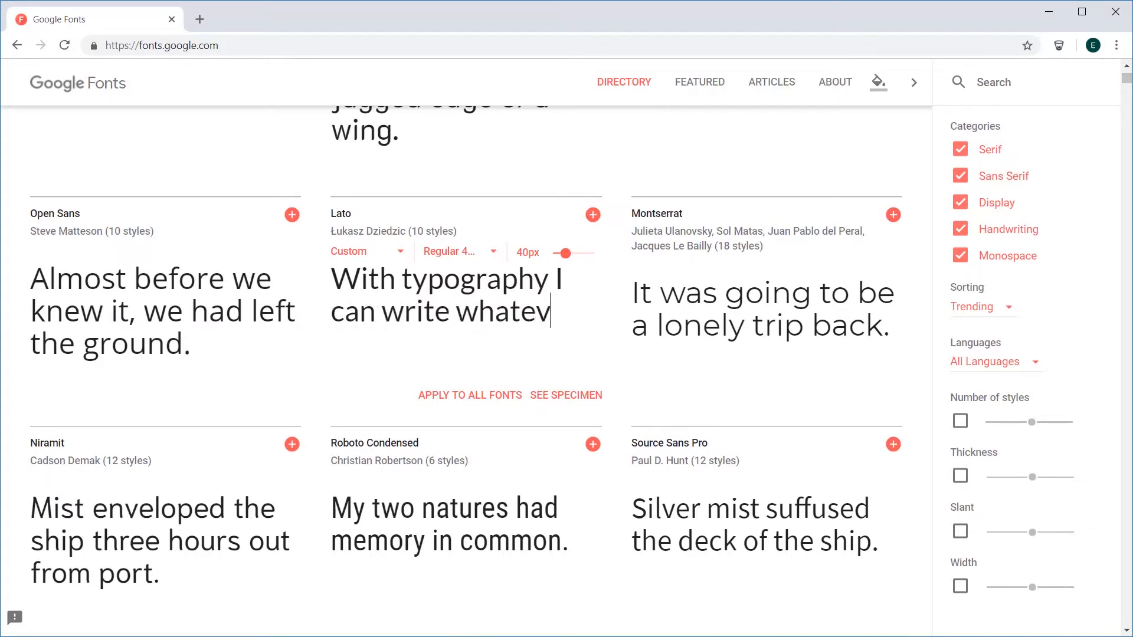
text(er I want)
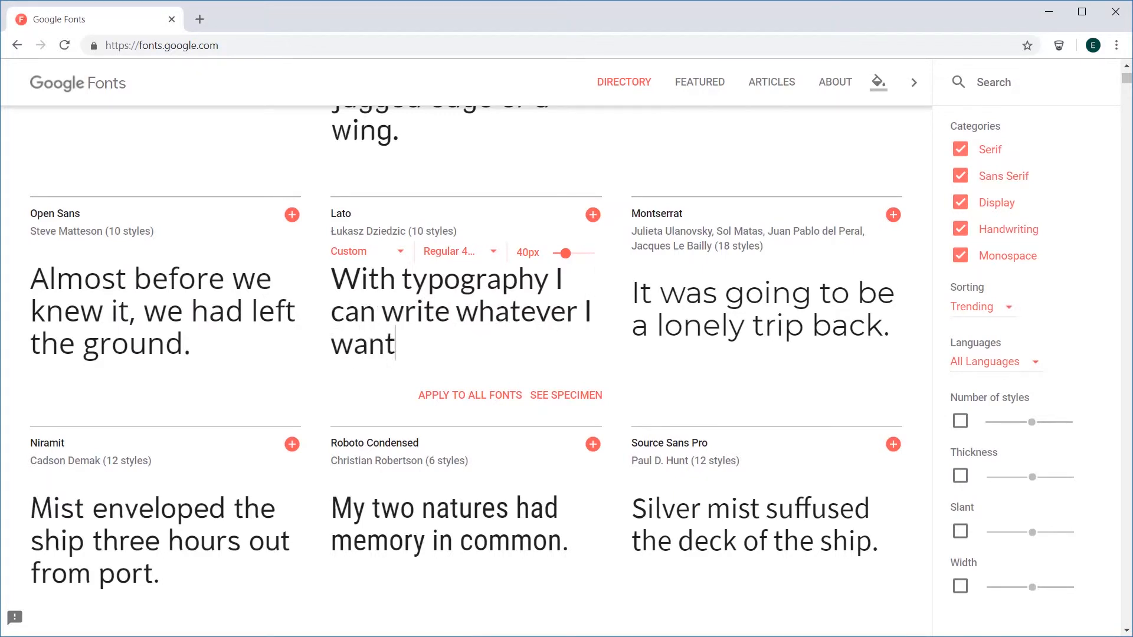